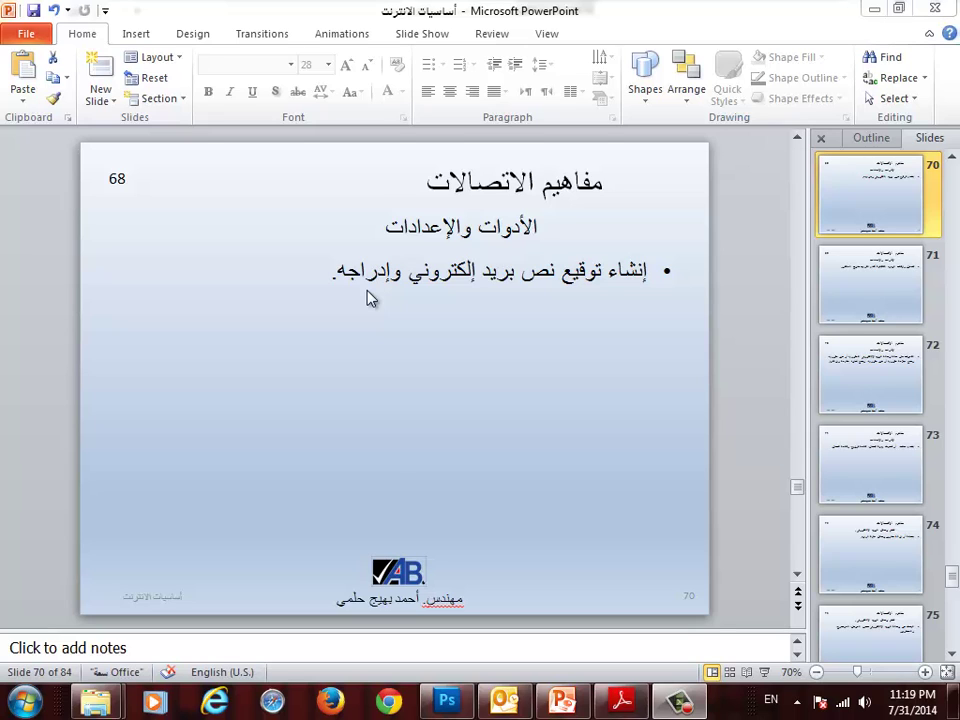
- Switch from the PowerPoint email-signature slide to Outlook's mail window
left_click(505, 702)
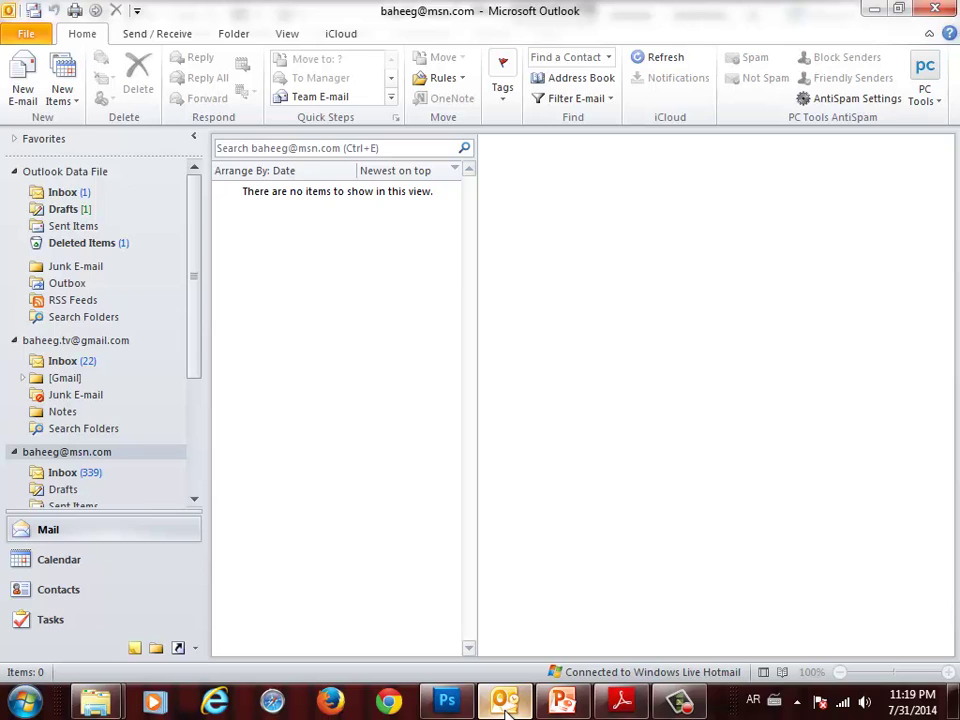
- Open Signatures and Stationery from File > Options > Mail > Signatures
left_click(25, 38)
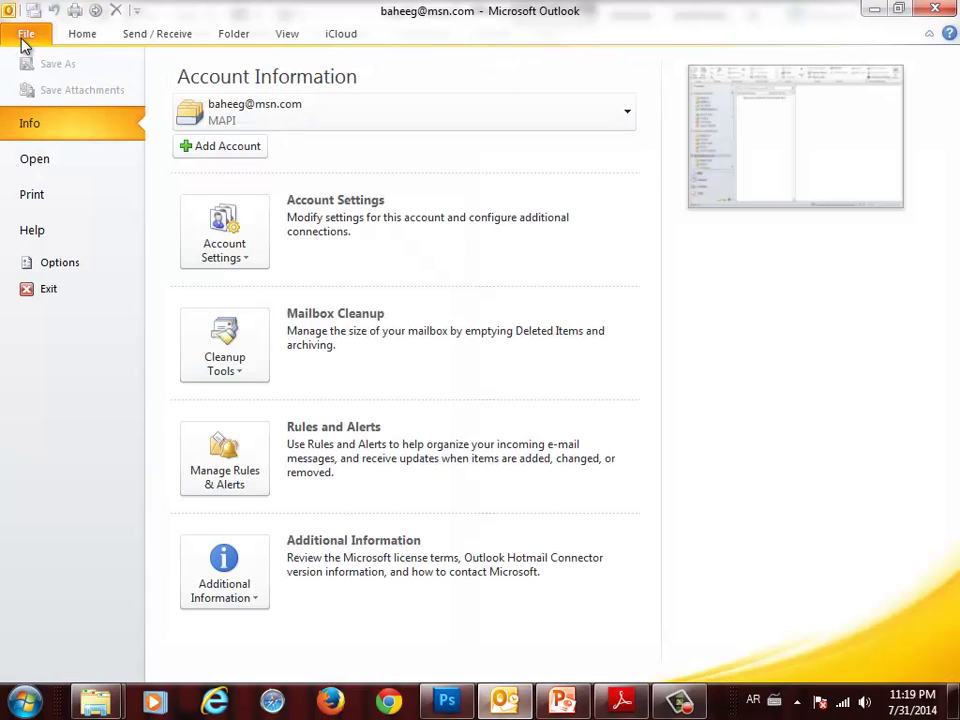
left_click(60, 262)
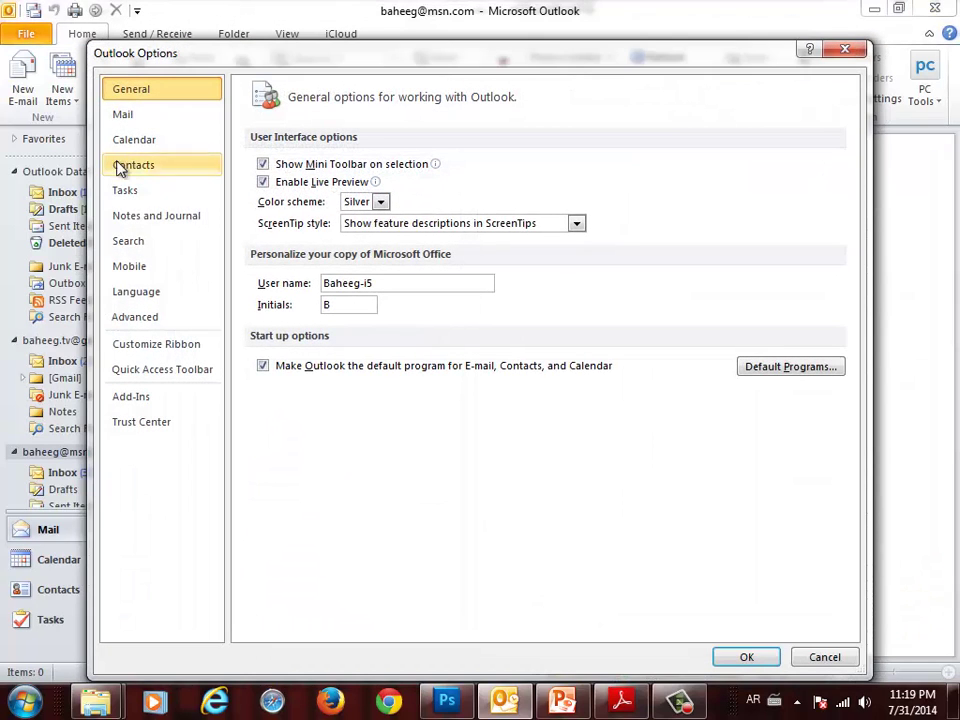
left_click(128, 118)
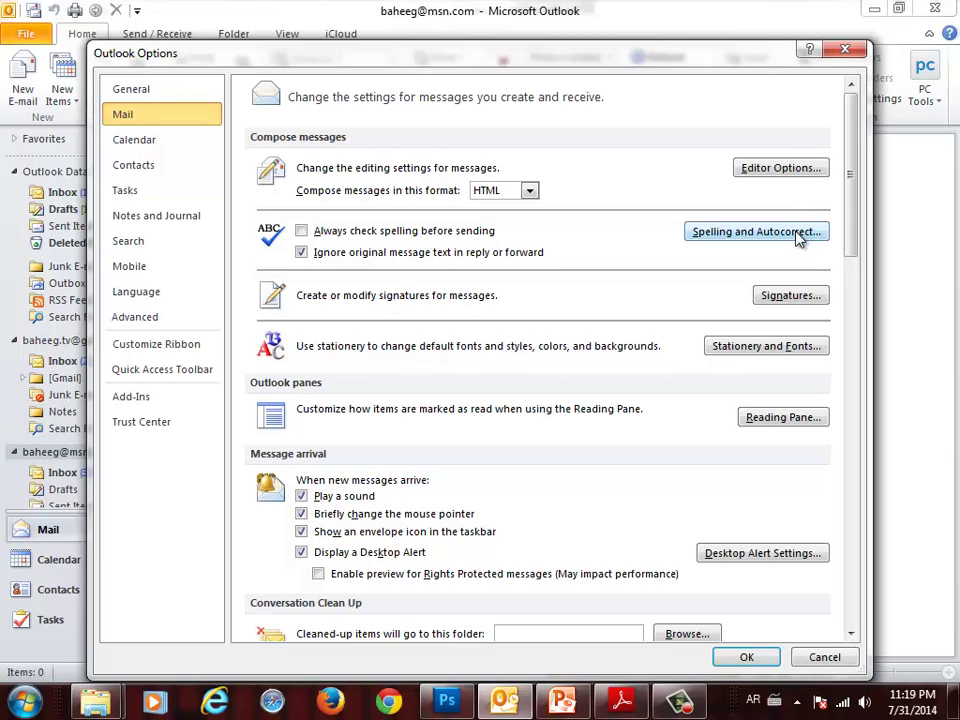
left_click(803, 304)
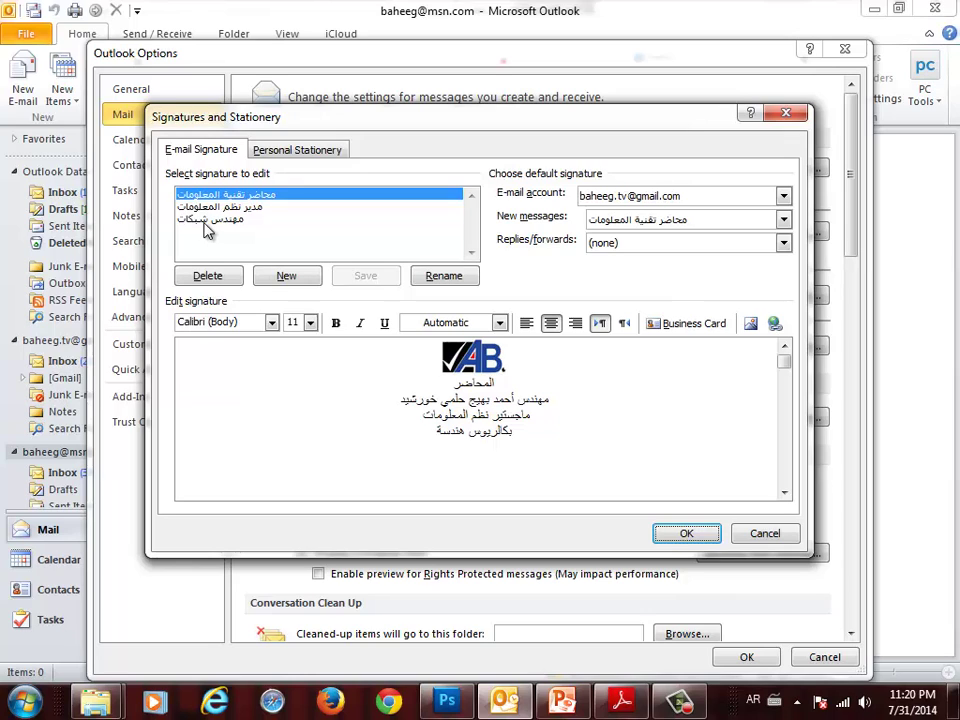
- Preview each of the three saved signatures, then cancel the Signatures and Stationery dialog
left_click(214, 208)
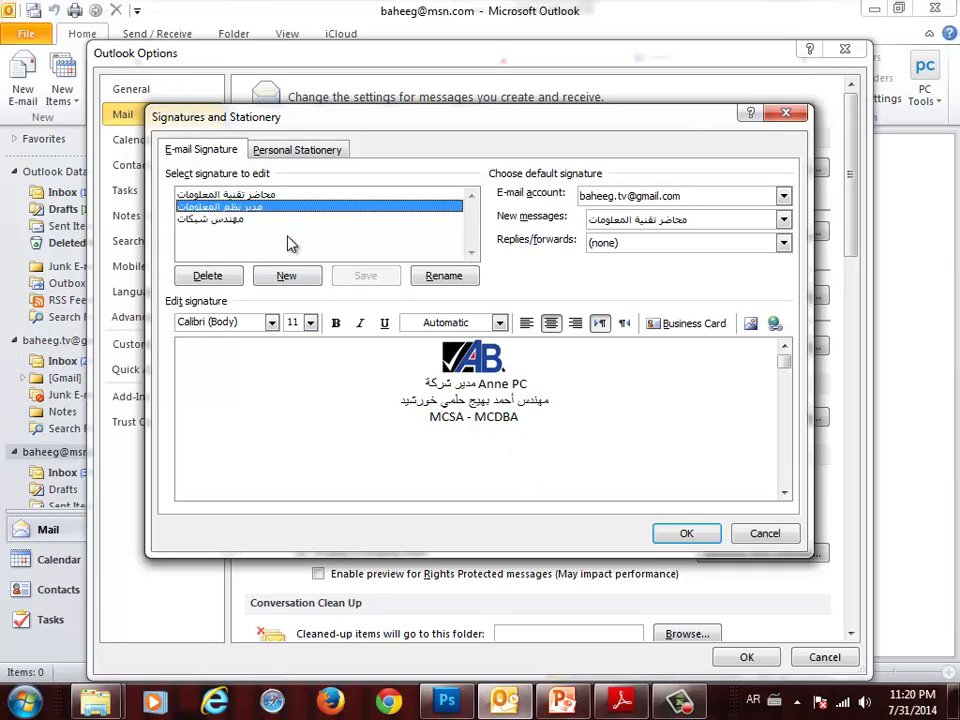
left_click(248, 219)
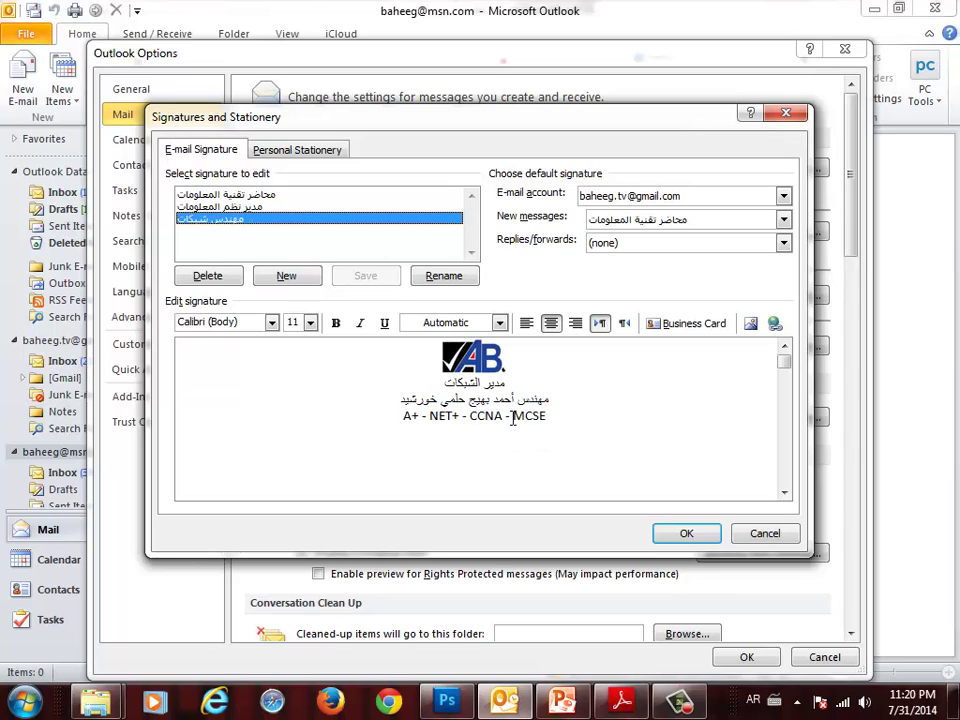
left_click(276, 196)
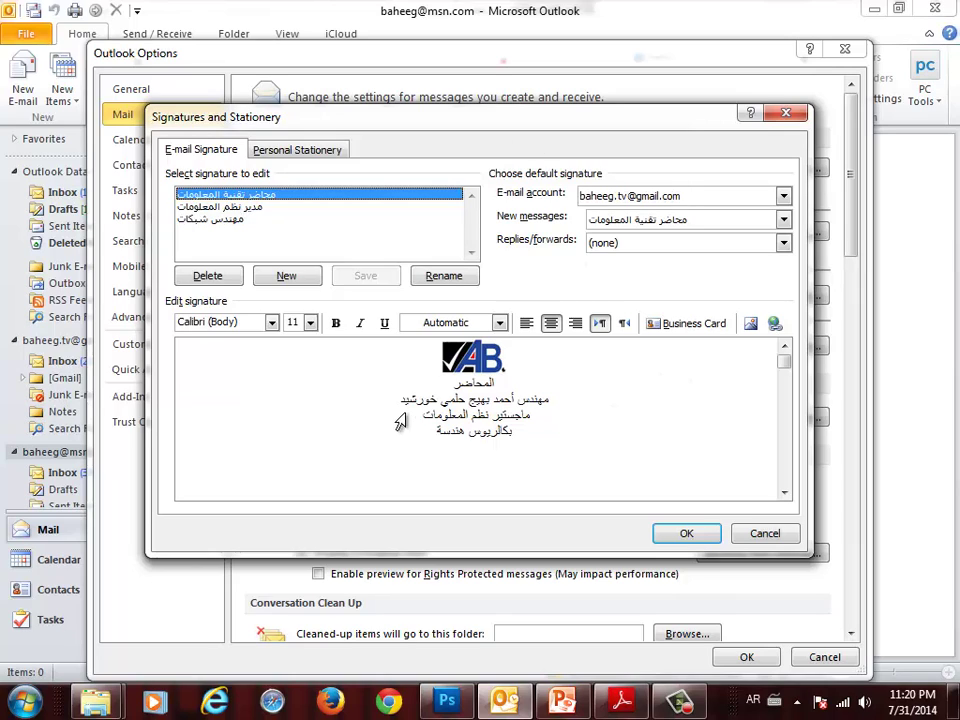
left_click(230, 210)
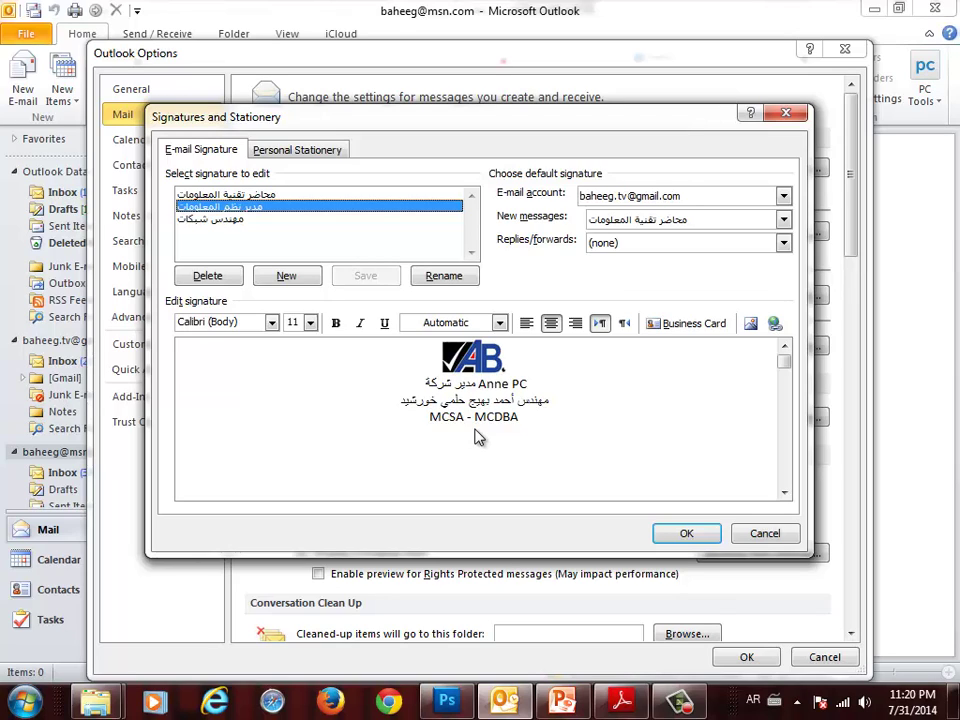
left_click(294, 221)
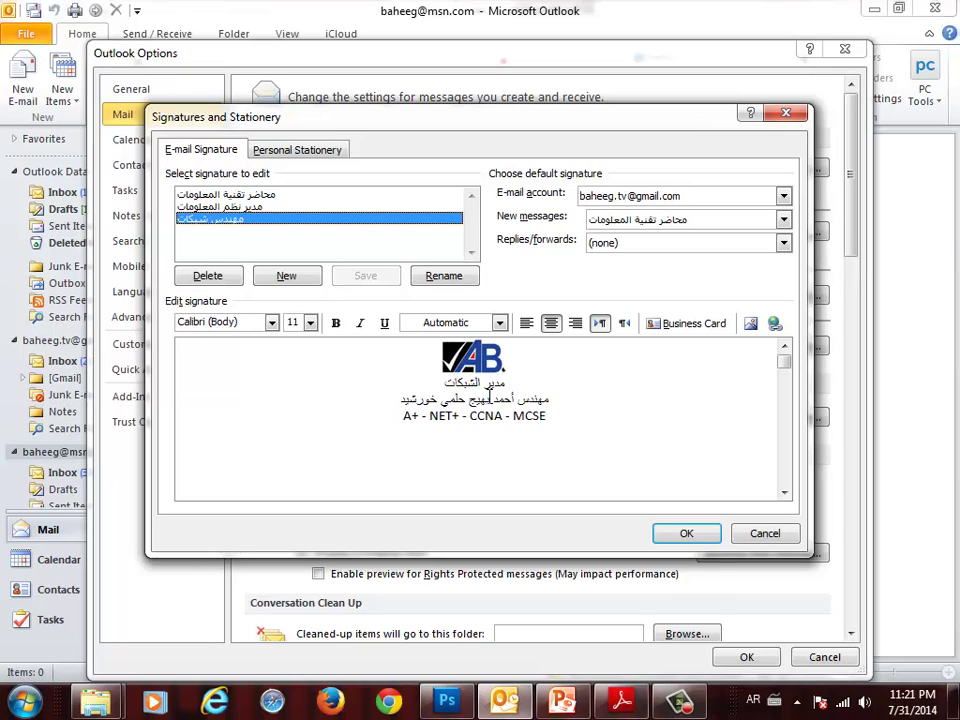
left_click(774, 540)
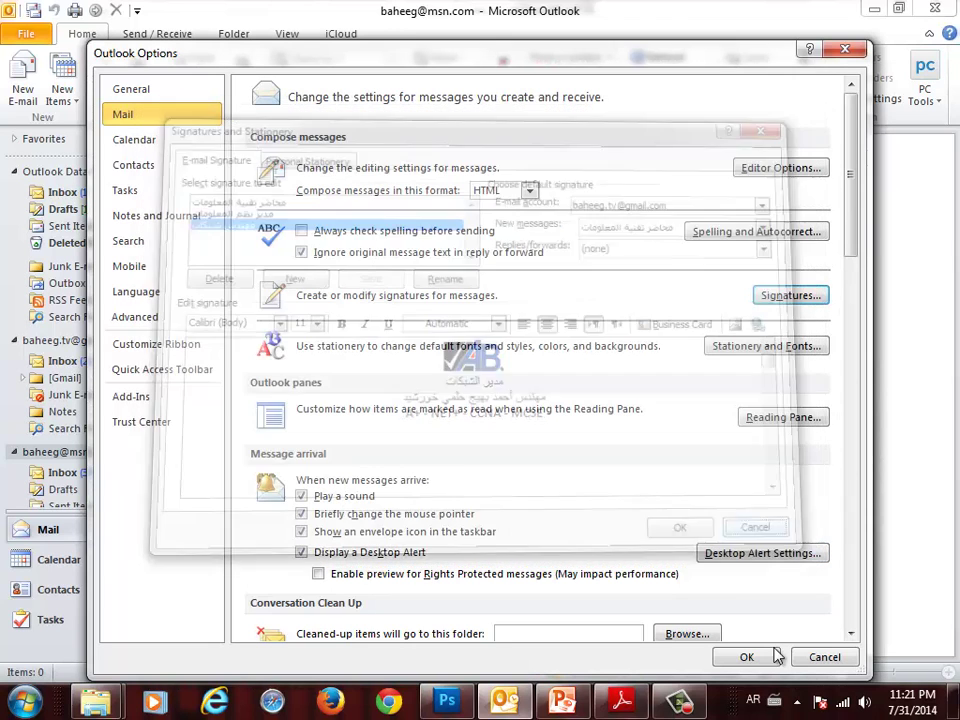
- Close Options and start a new email addressed to the saved contact from autocomplete
left_click(797, 657)
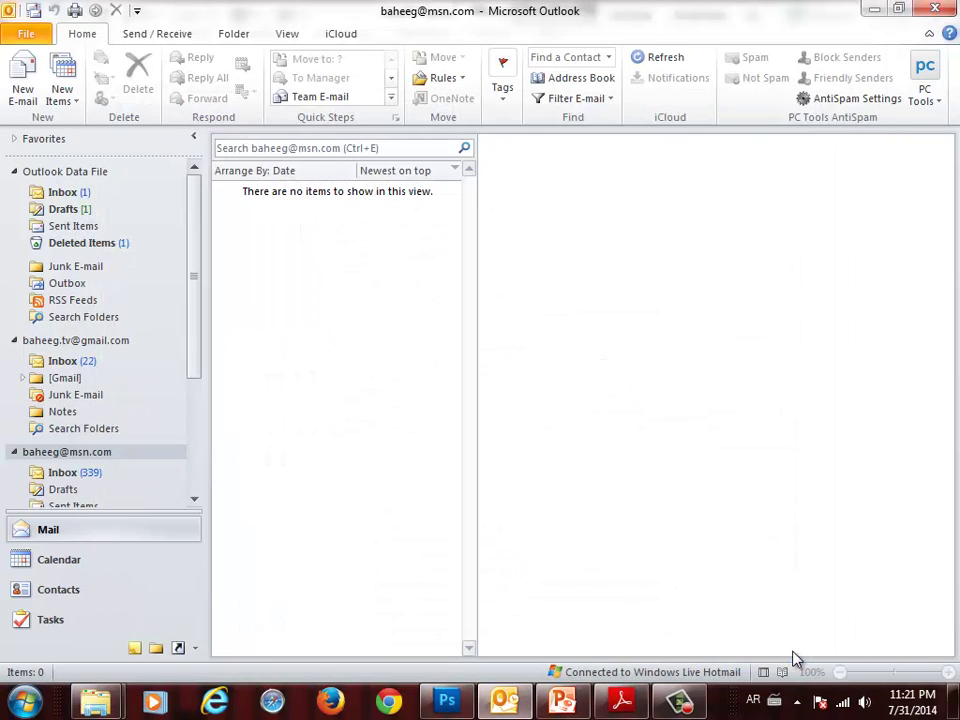
left_click(20, 95)
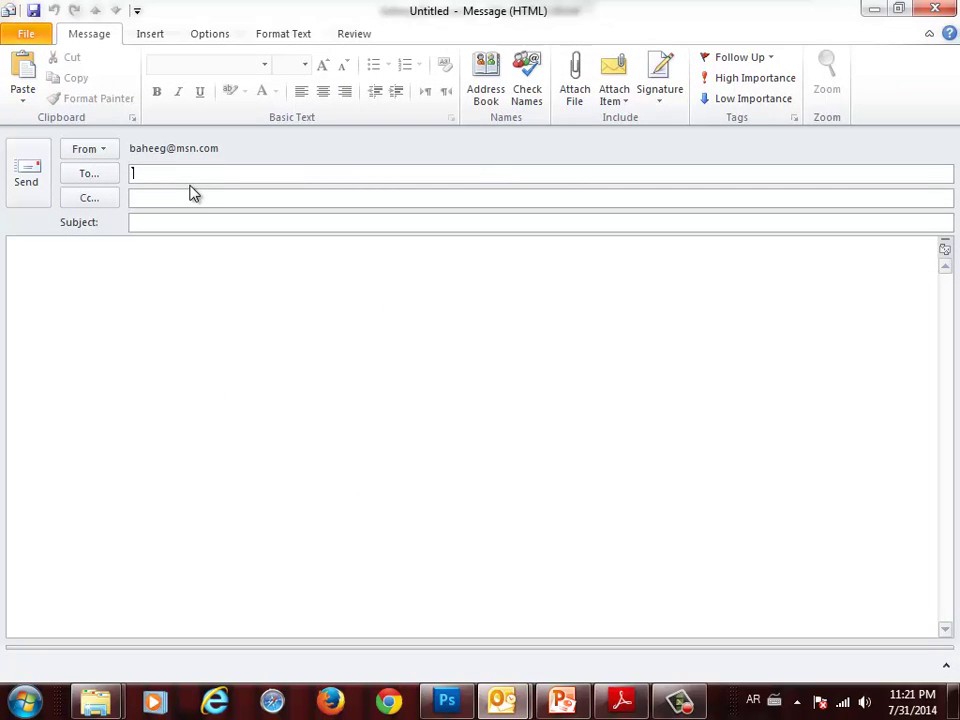
type("لاشا")
key("BackSpace")
key("BackSpace")
key("BackSpace")
key("BackSpace")
key("alt+shift")
type("bah")
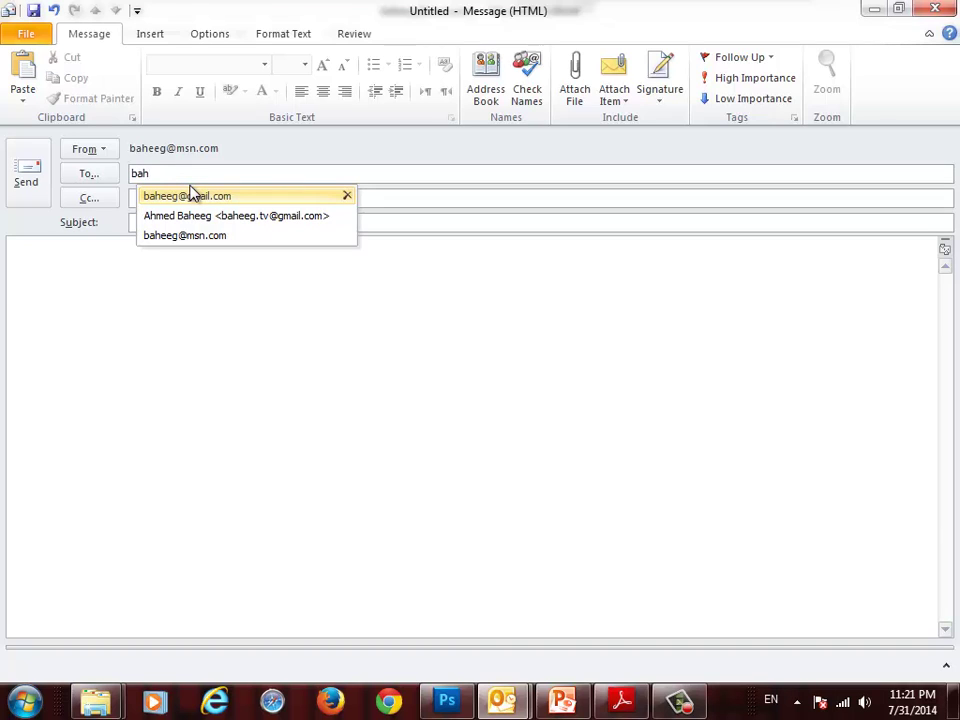
key("Down")
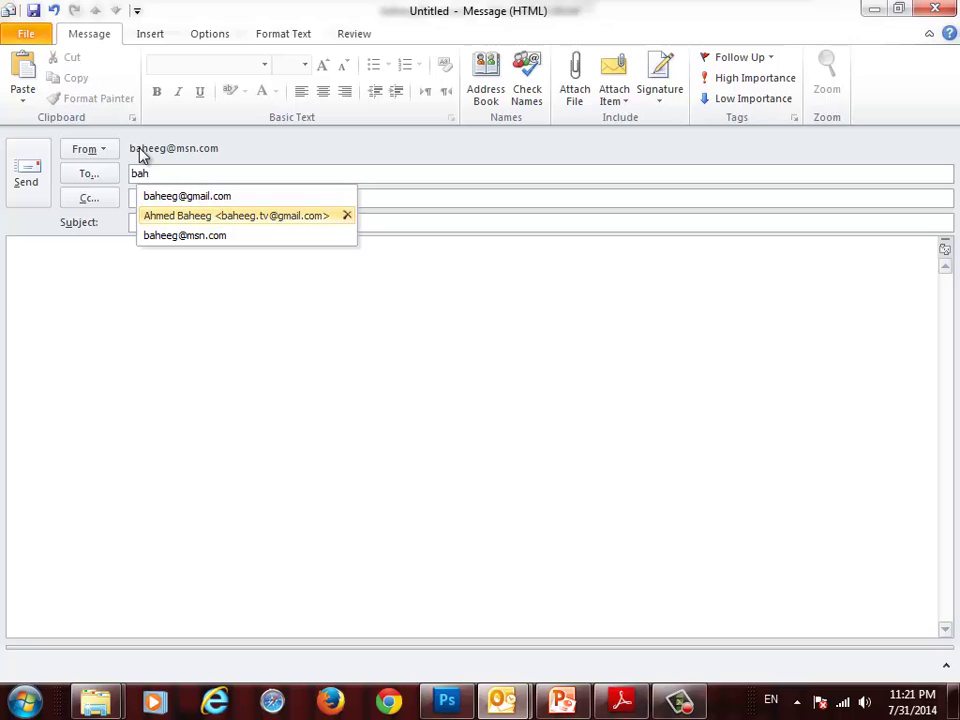
left_click(199, 216)
- Paste the congratulations letter ending with 'Regards,' into the message body
left_click(203, 263)
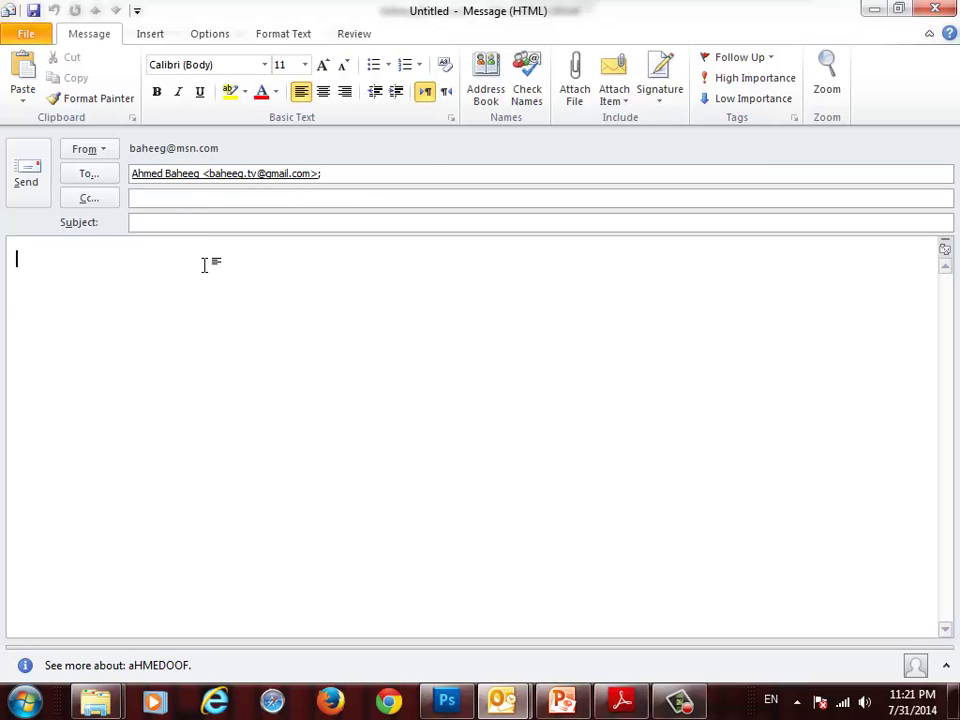
right_click(204, 264)
left_click(244, 338)
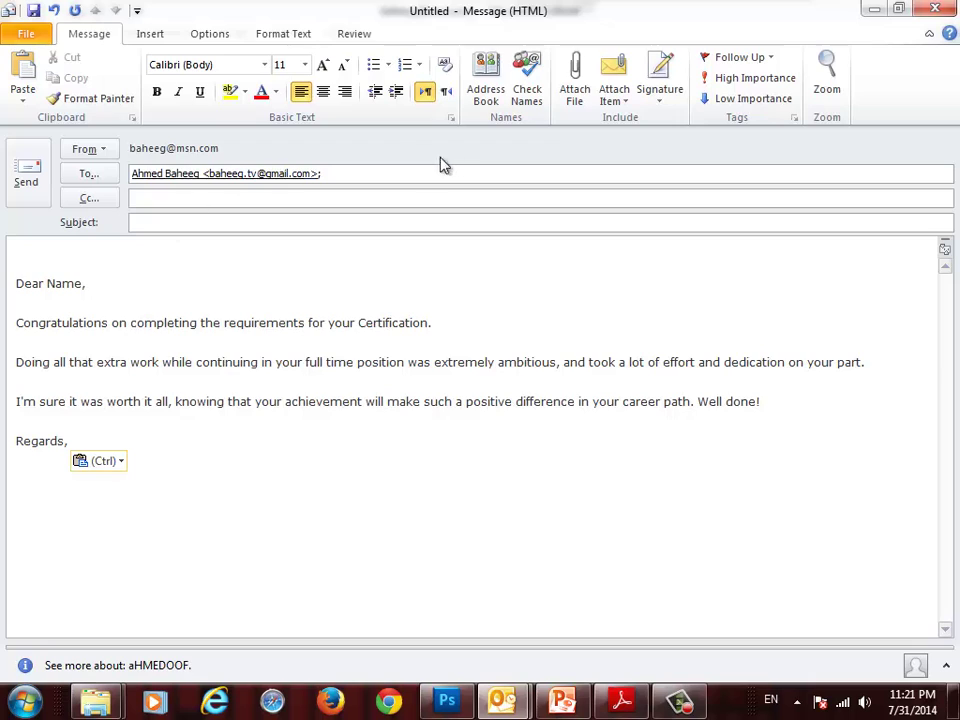
- Insert the second, logo signature into the email, then discard the message without saving
left_click(661, 91)
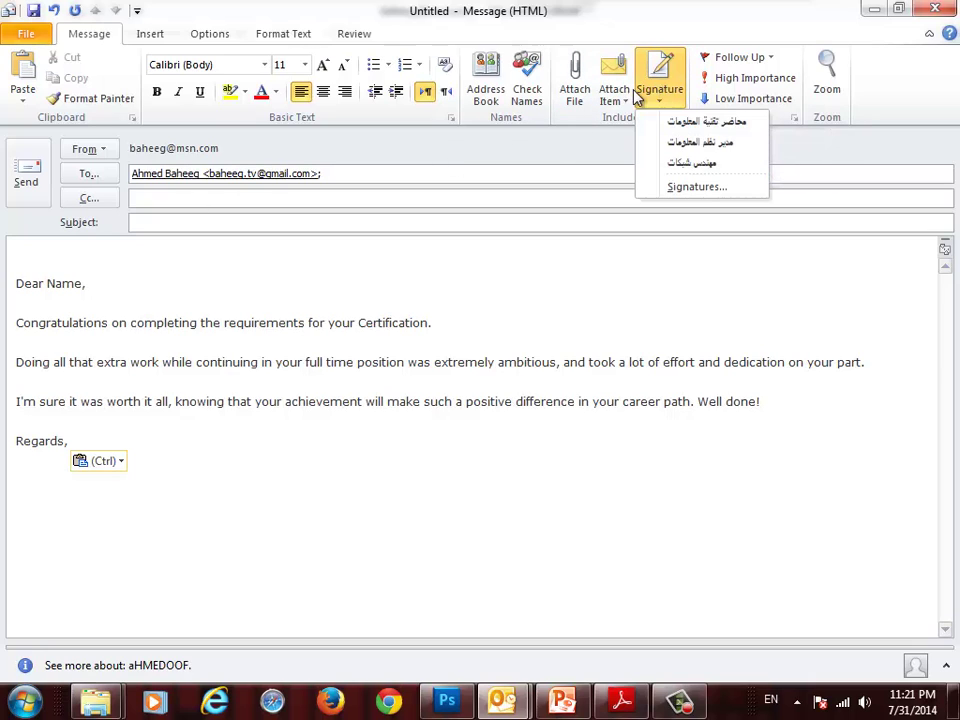
left_click(727, 148)
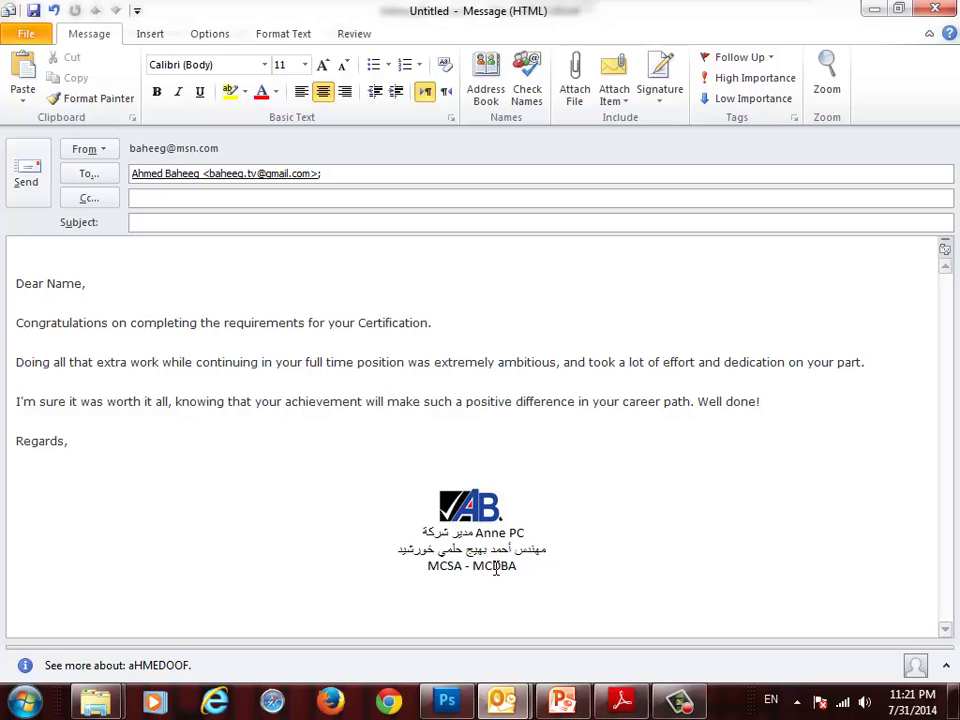
left_click(655, 108)
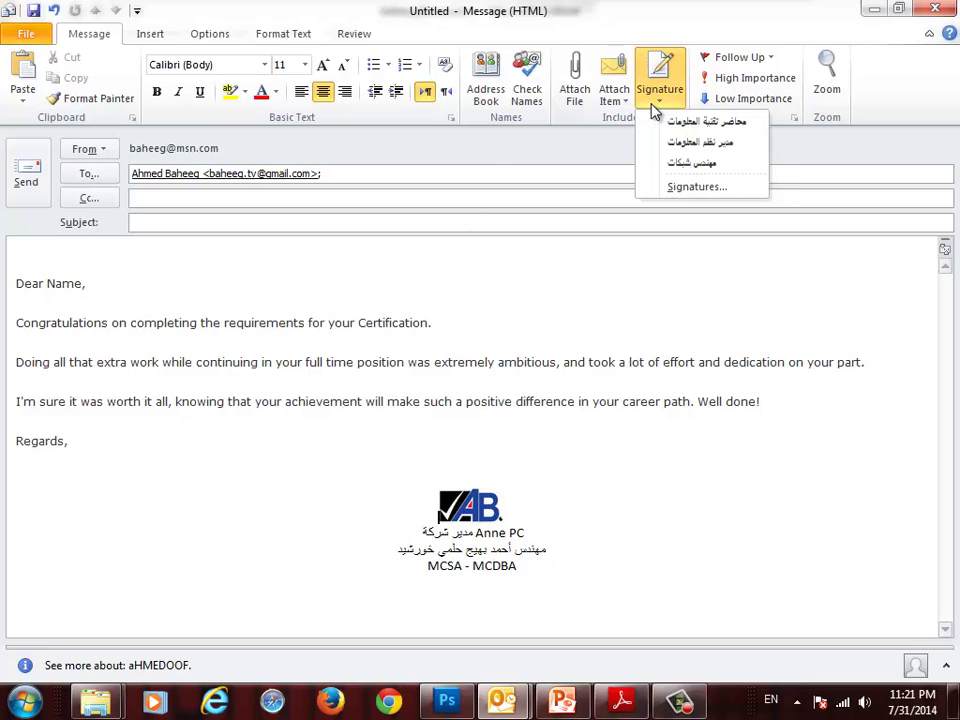
left_click(678, 188)
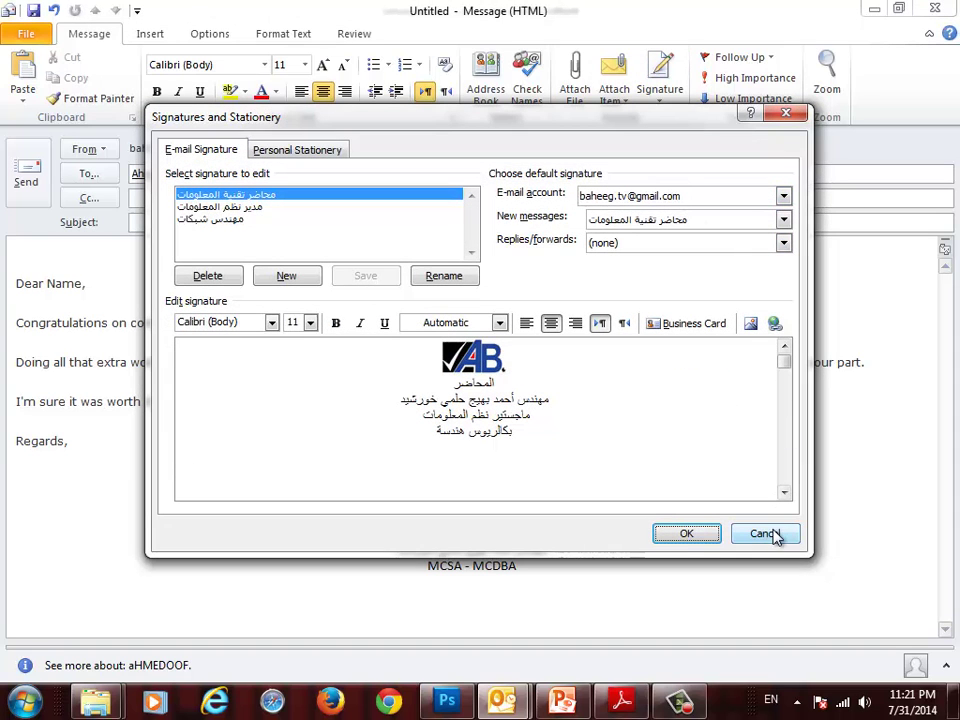
left_click(772, 535)
left_click(935, 8)
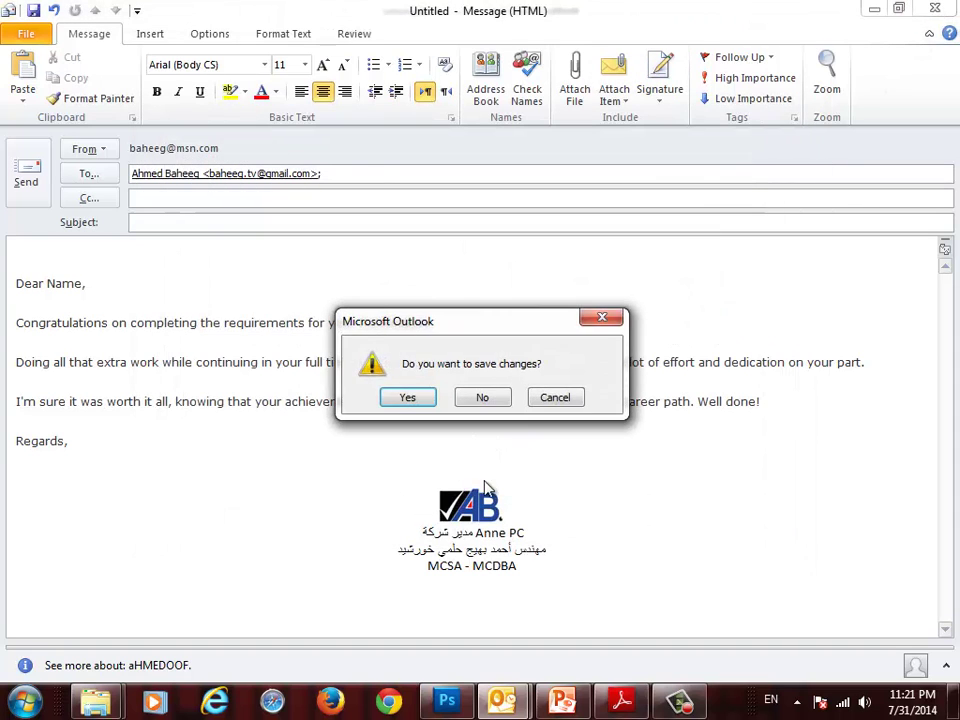
left_click(483, 400)
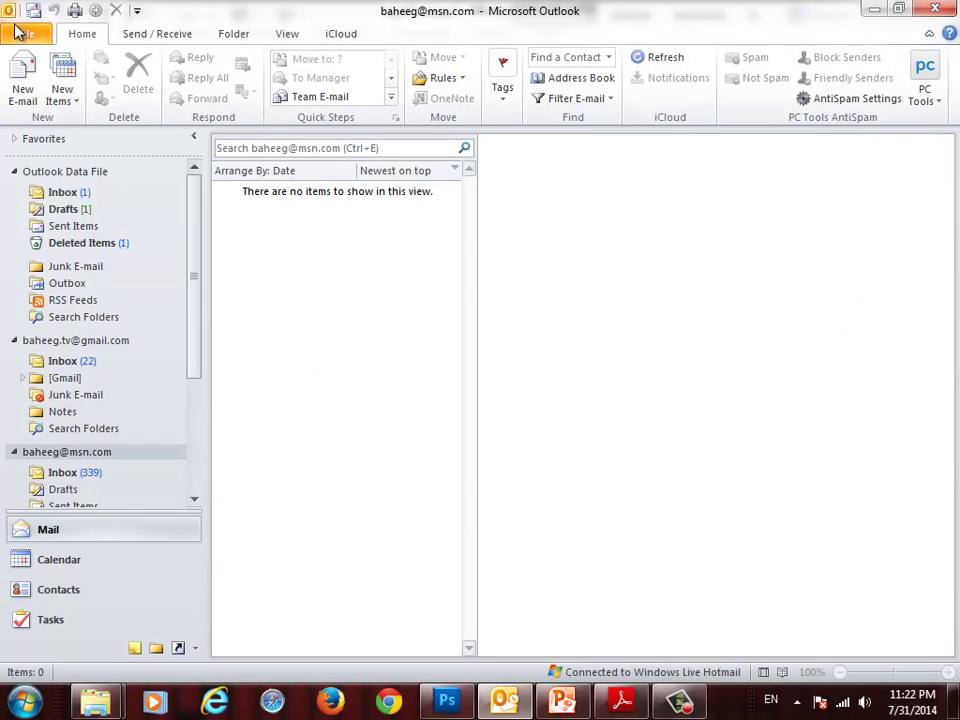
- Open Signatures and Stationery again from File > Options > Mail
left_click(16, 34)
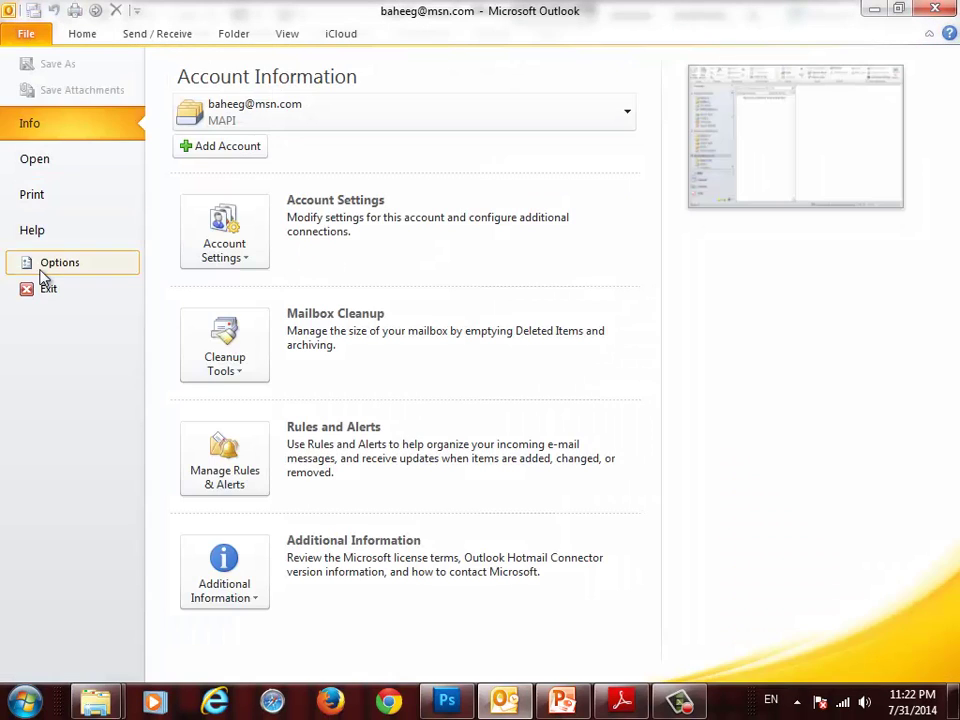
left_click(42, 266)
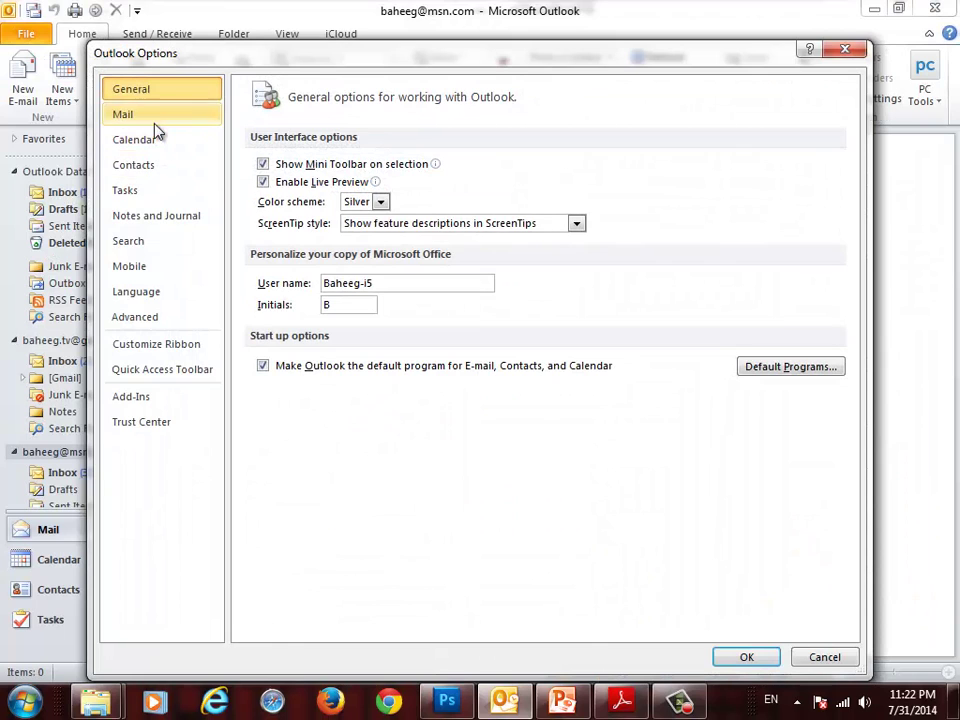
left_click(152, 120)
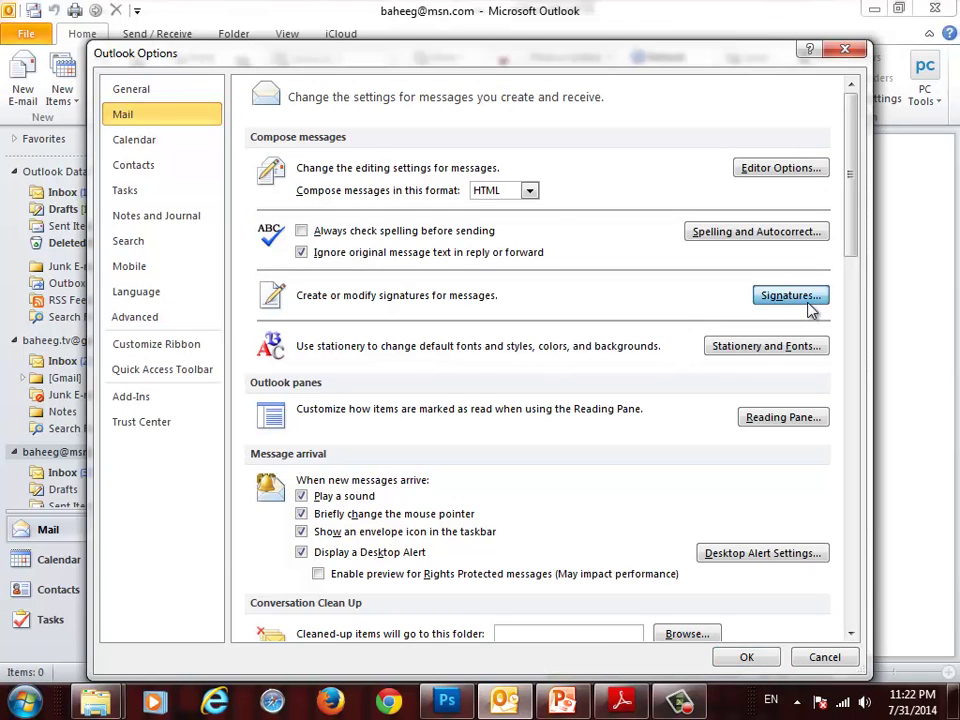
left_click(808, 302)
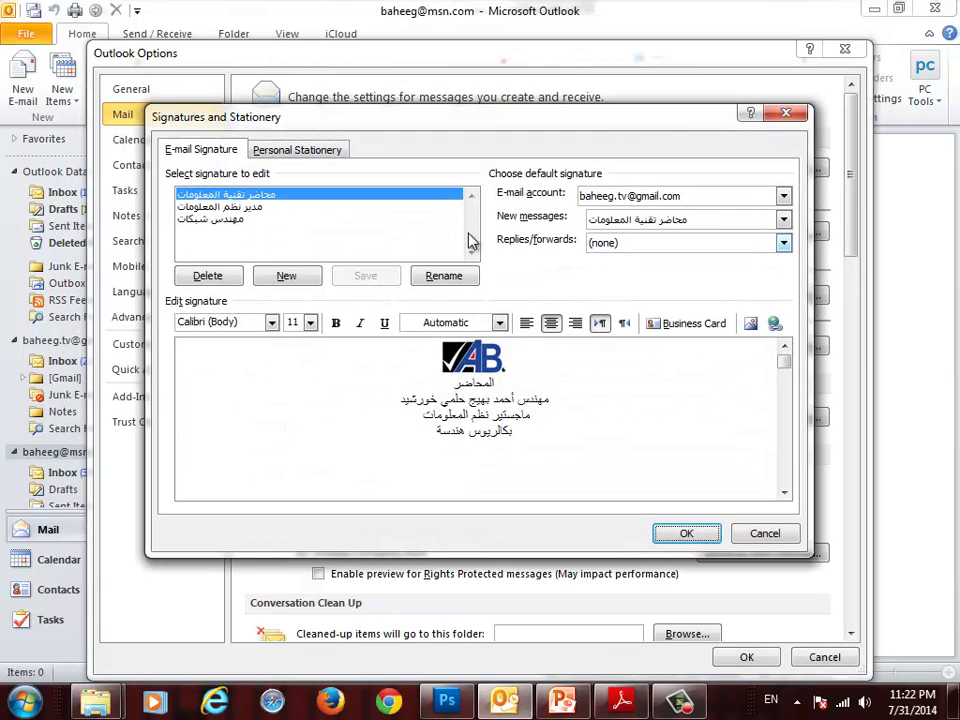
- Delete the saved signatures one by one, confirming each deletion with Yes
left_click(207, 276)
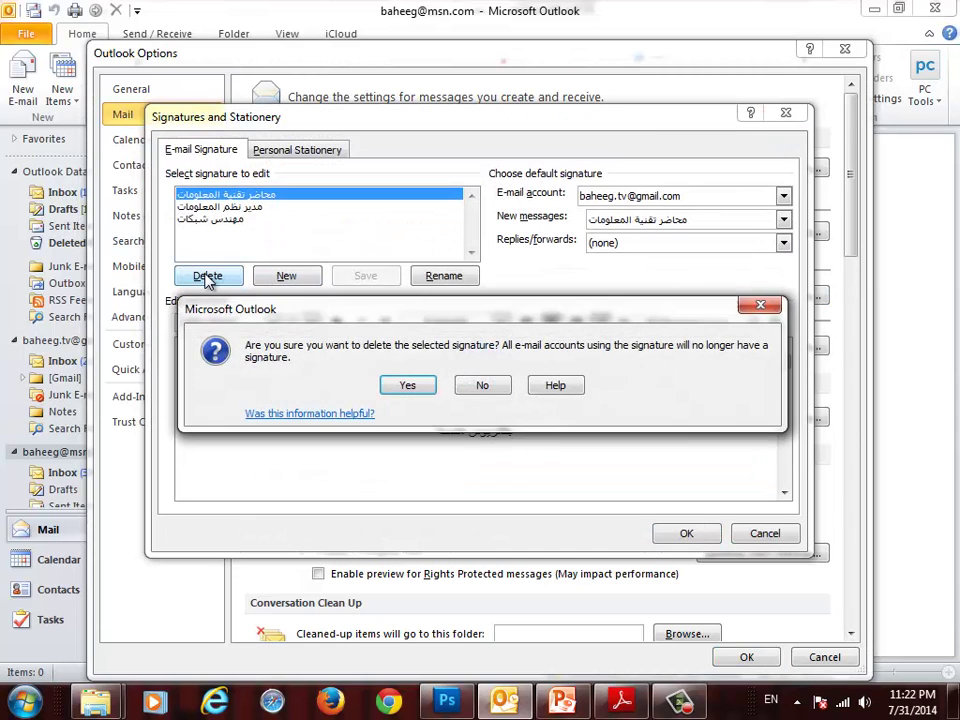
left_click(420, 387)
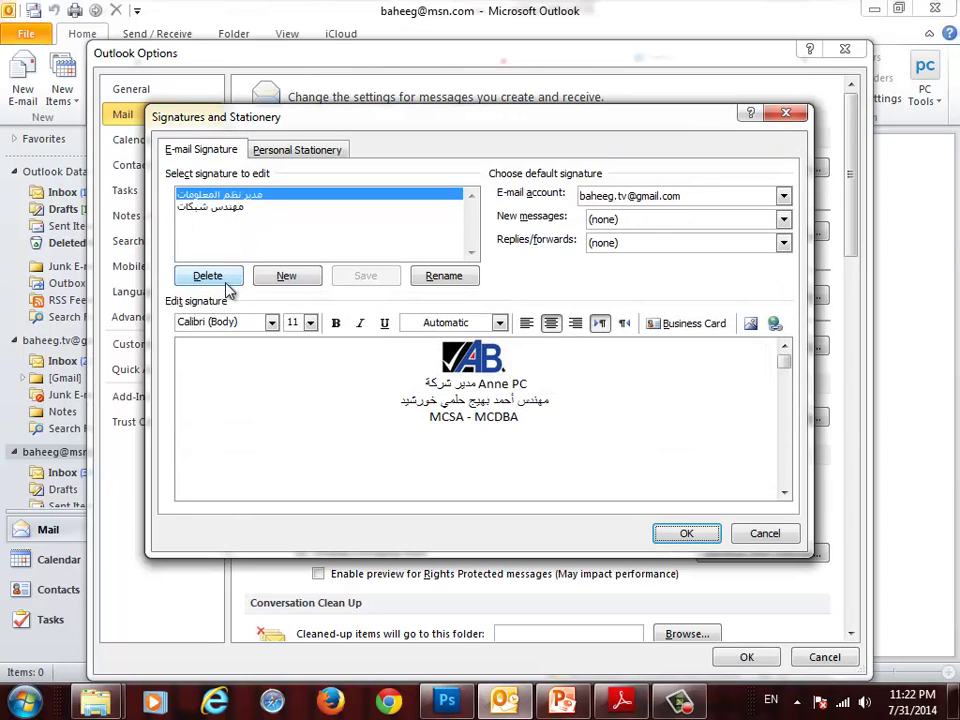
left_click(225, 277)
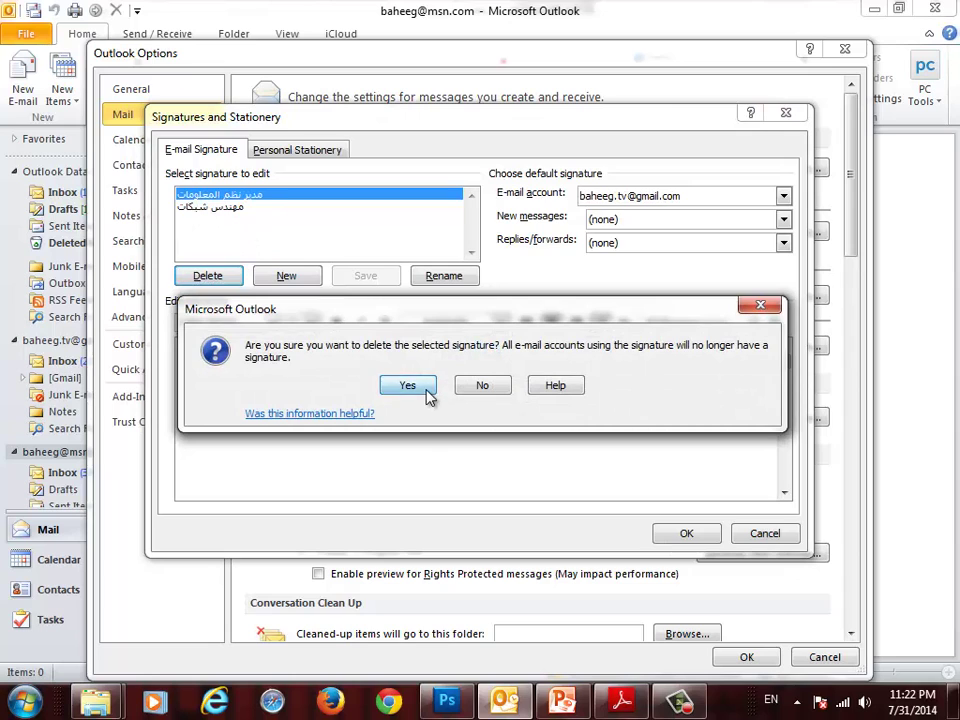
left_click(424, 390)
left_click(238, 279)
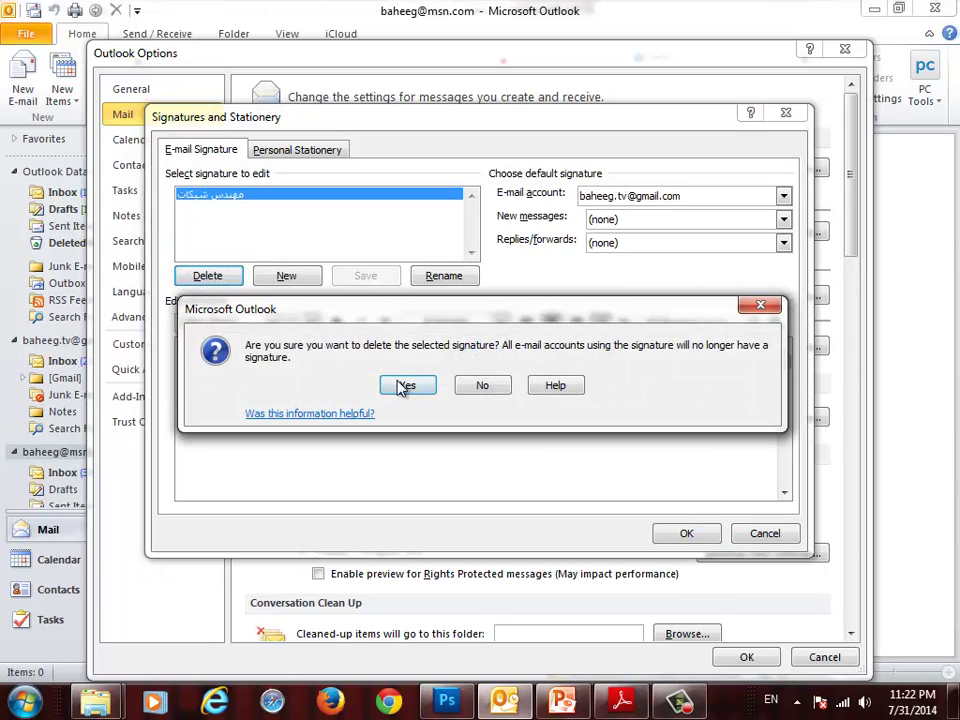
left_click(405, 385)
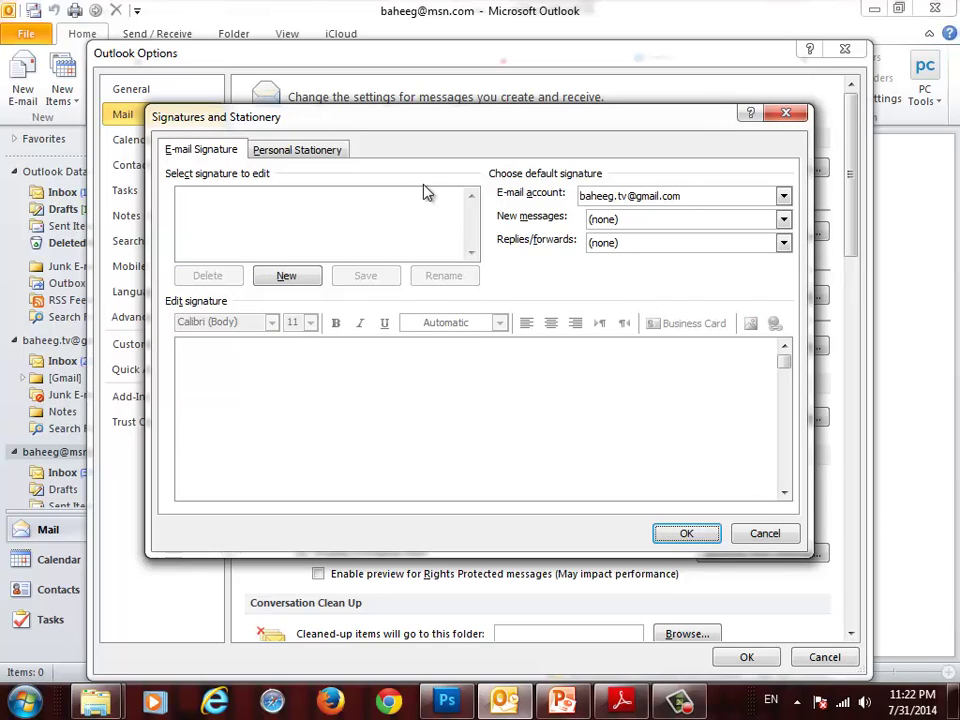
- Create a new signature named 'مدير الشركة' and place the cursor in its edit box
left_click(287, 276)
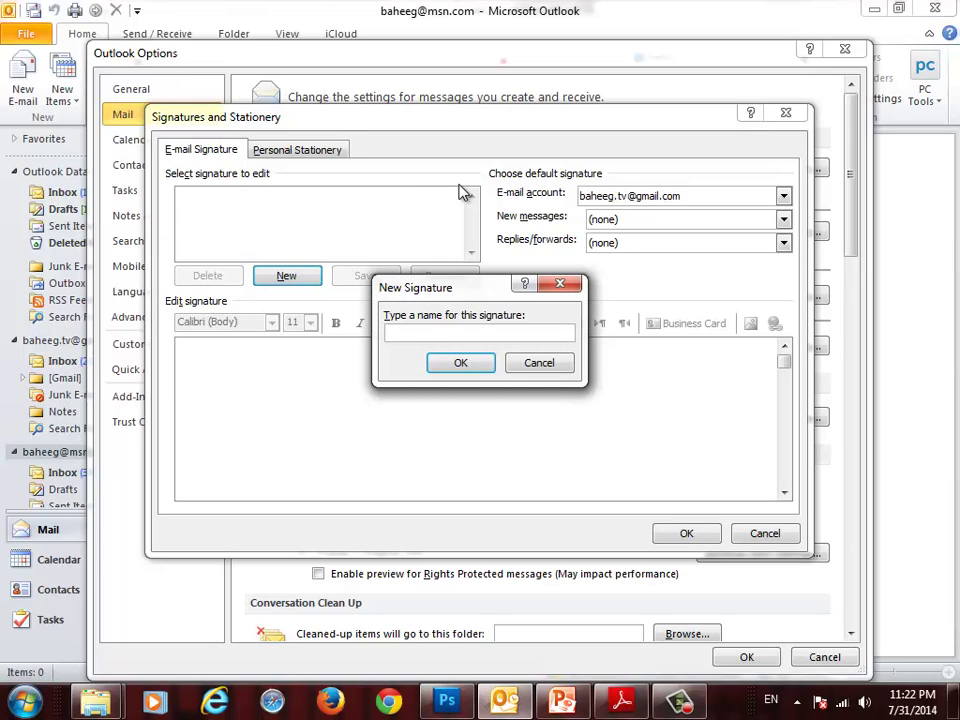
key("alt+shift")
type("مدير الشركة")
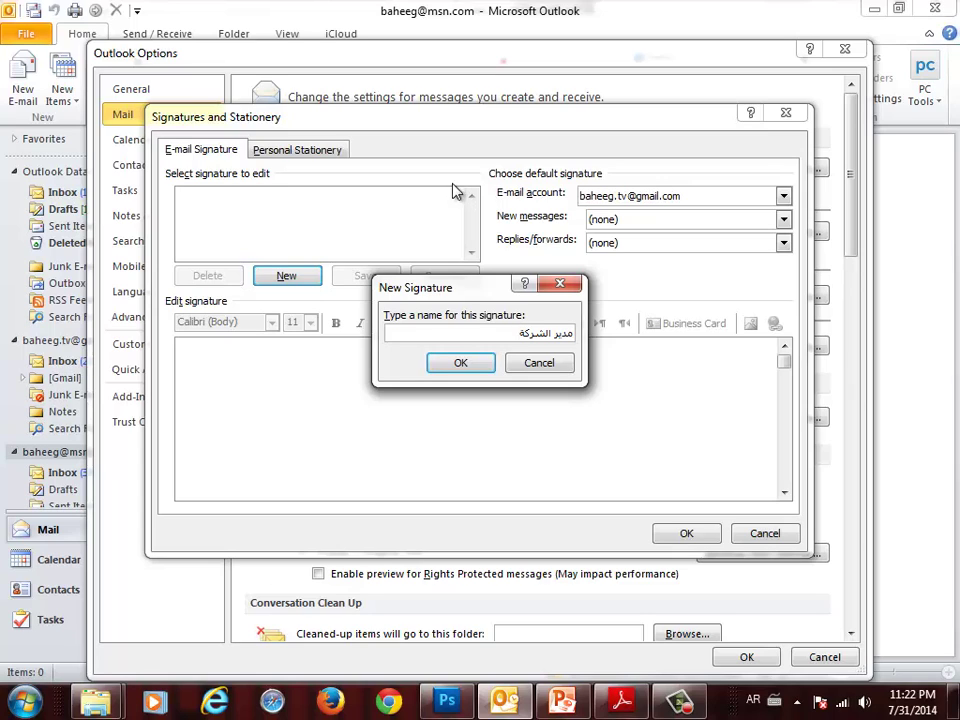
left_click(465, 361)
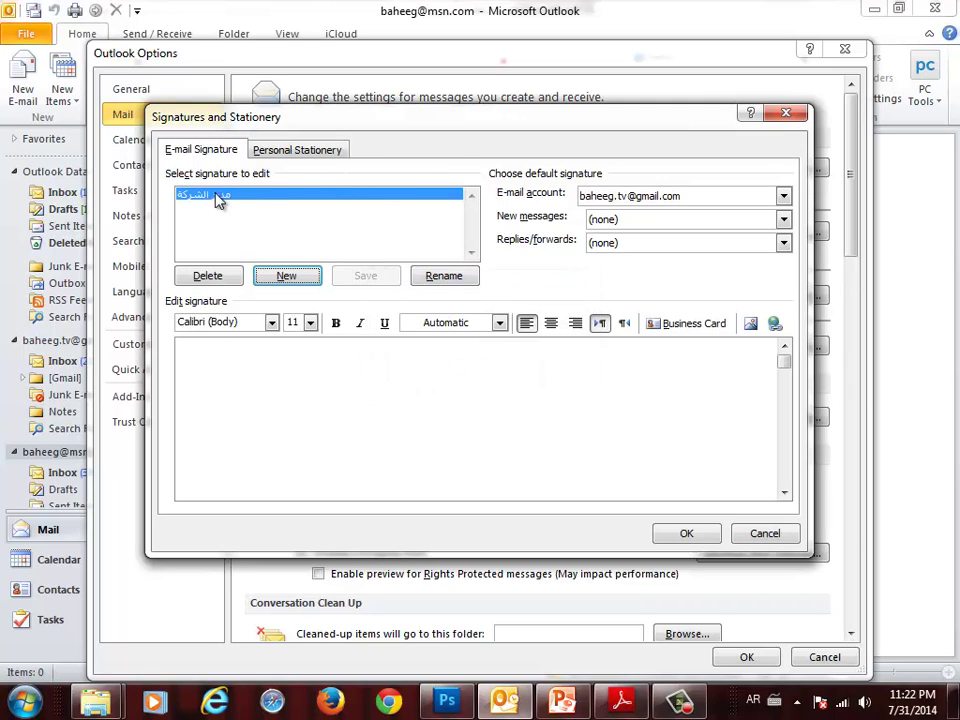
left_click(398, 397)
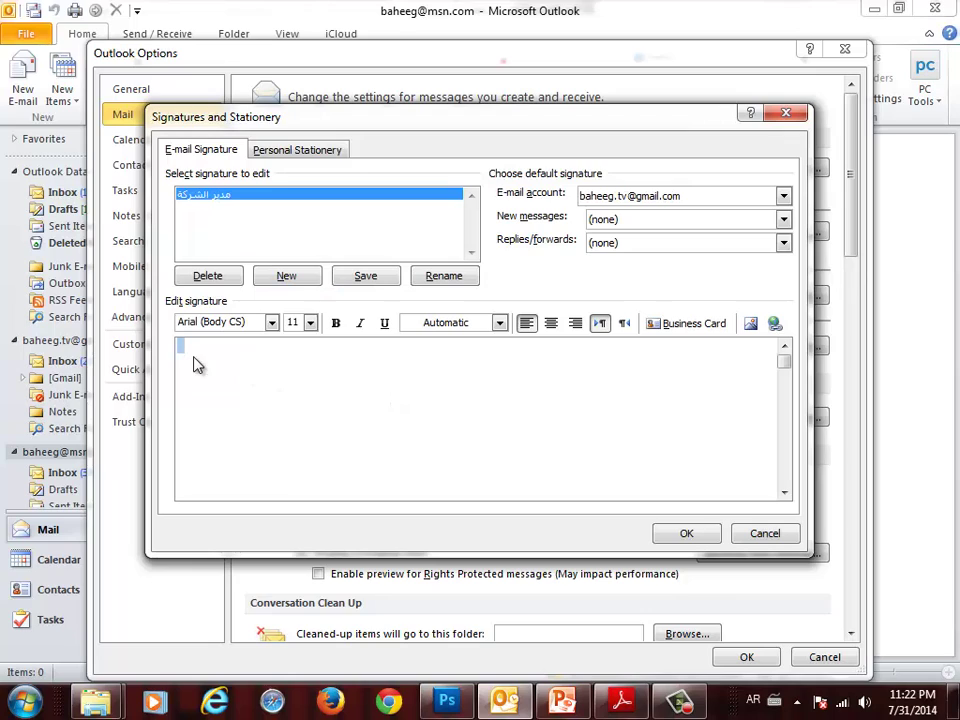
- Insert the LOGO--2.5 picture, centred, as the signature's first content
left_click(550, 326)
left_click(750, 324)
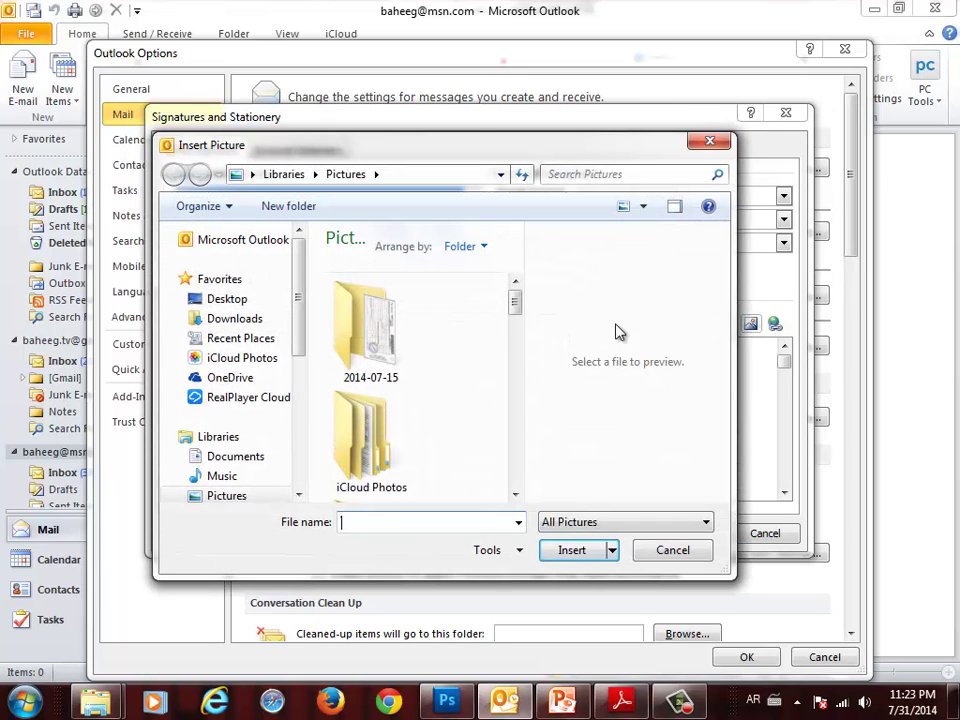
mouse_move(515, 316)
left_mouse_down()
mouse_move(531, 466)
mouse_move(516, 437)
left_mouse_up()
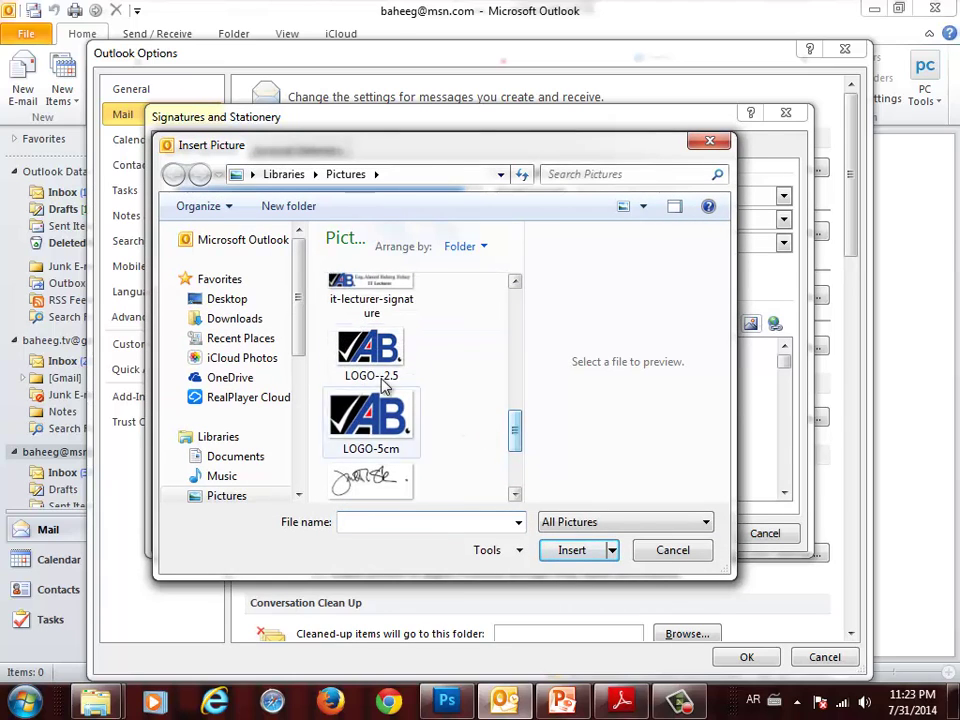
left_click(371, 355)
left_click(596, 553)
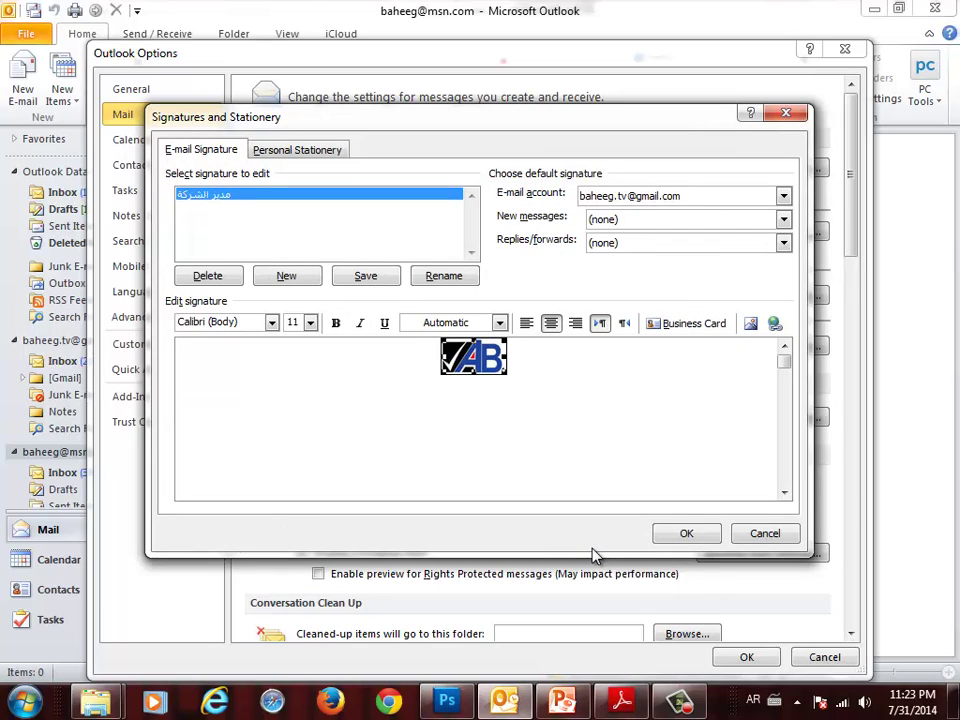
- Type the manager's name on a new line below the logo and make it 16 point
key("Right")
key("Return")
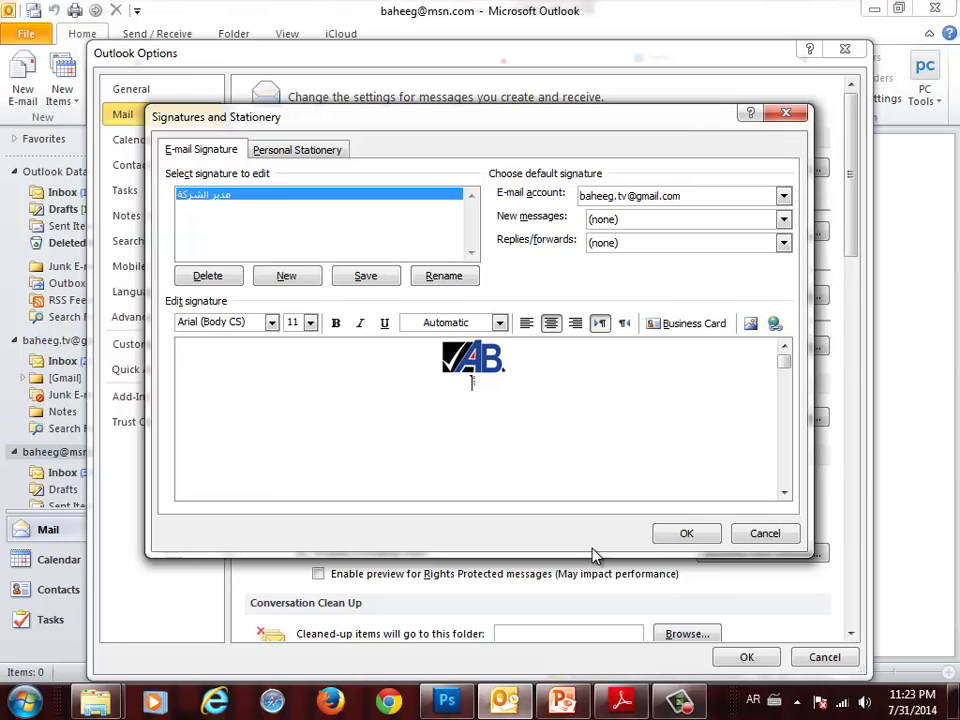
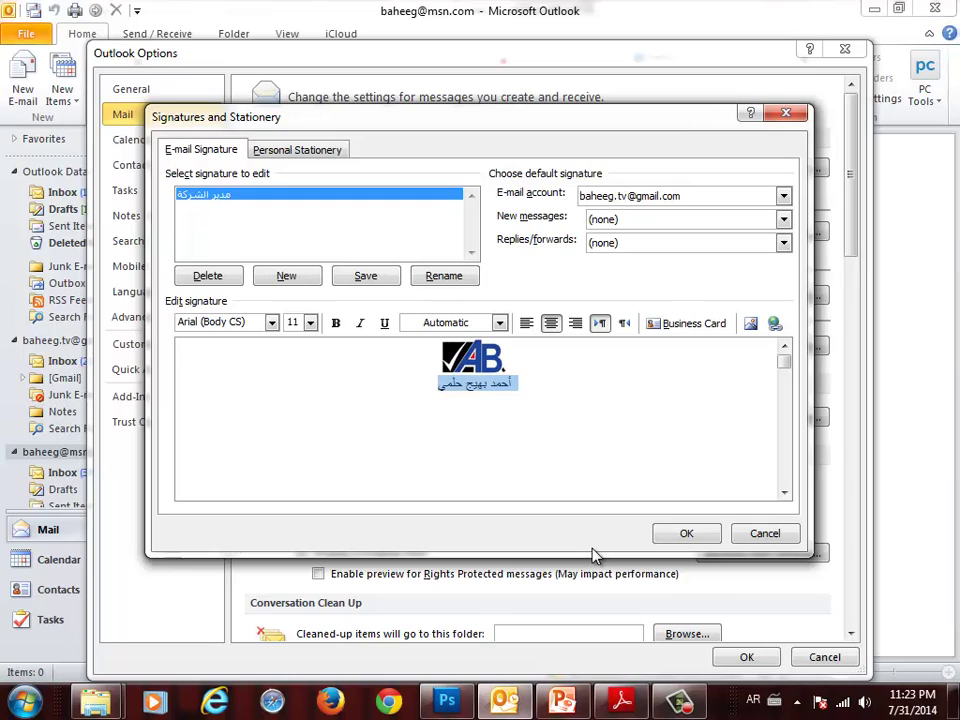
key("shift+Home")
left_click(312, 323)
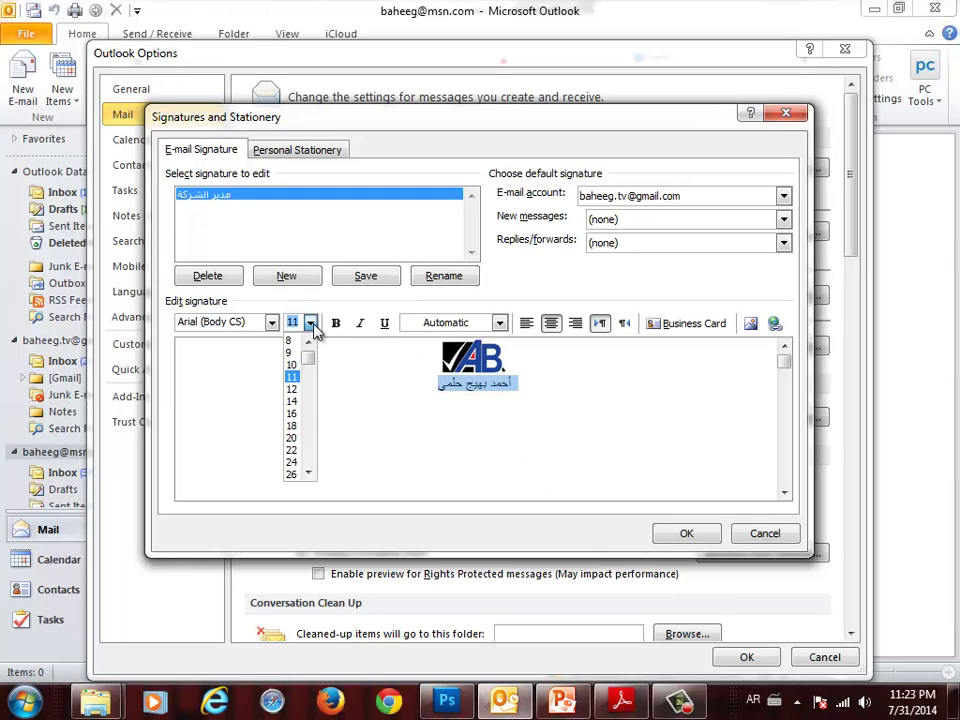
left_click(292, 414)
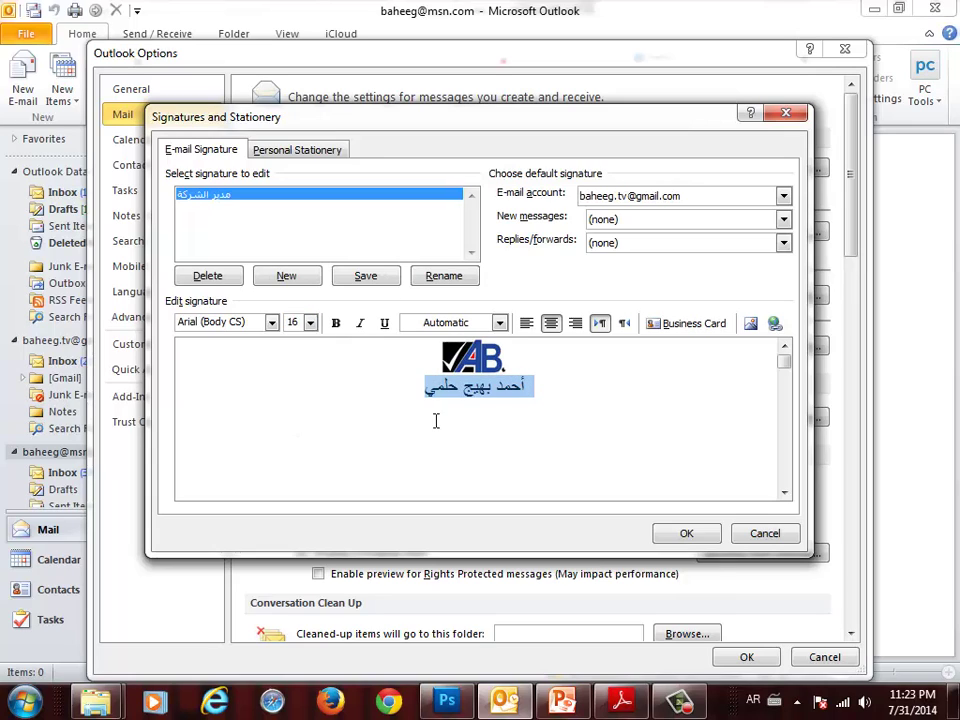
left_click(537, 388)
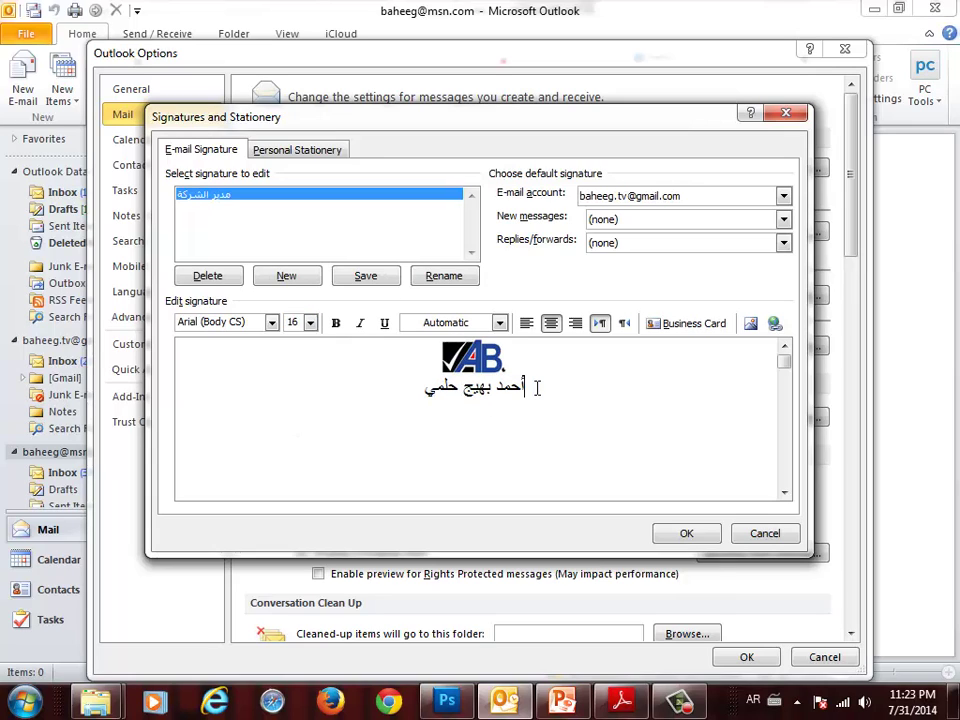
- Prefix the name with 'م /' and add the title line 'مدير الشركة' above it
key("End")
type("م")
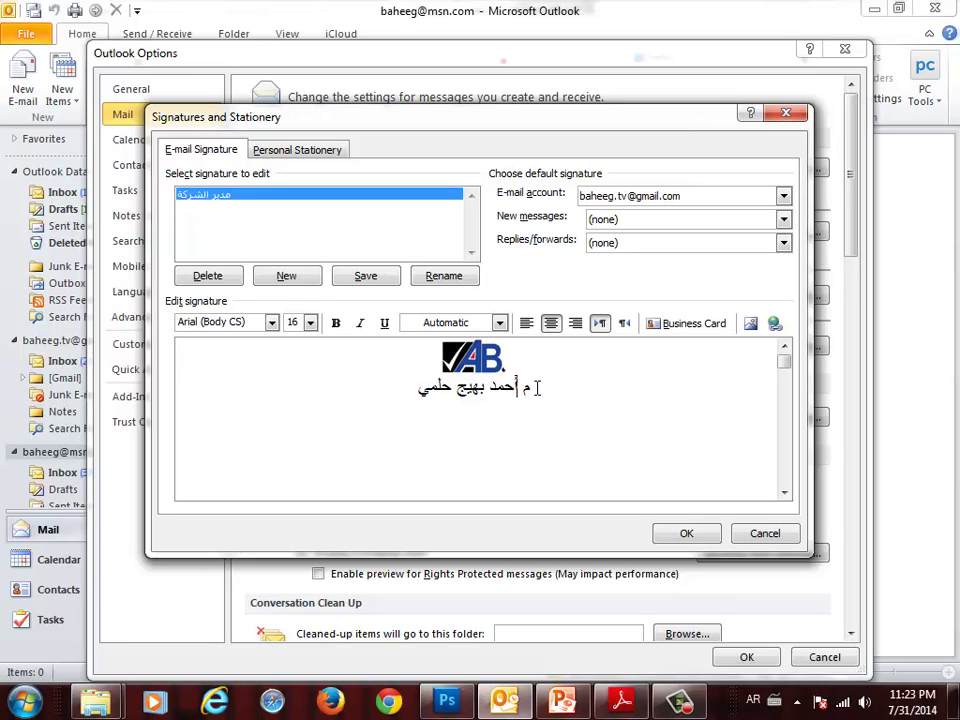
type(" /")
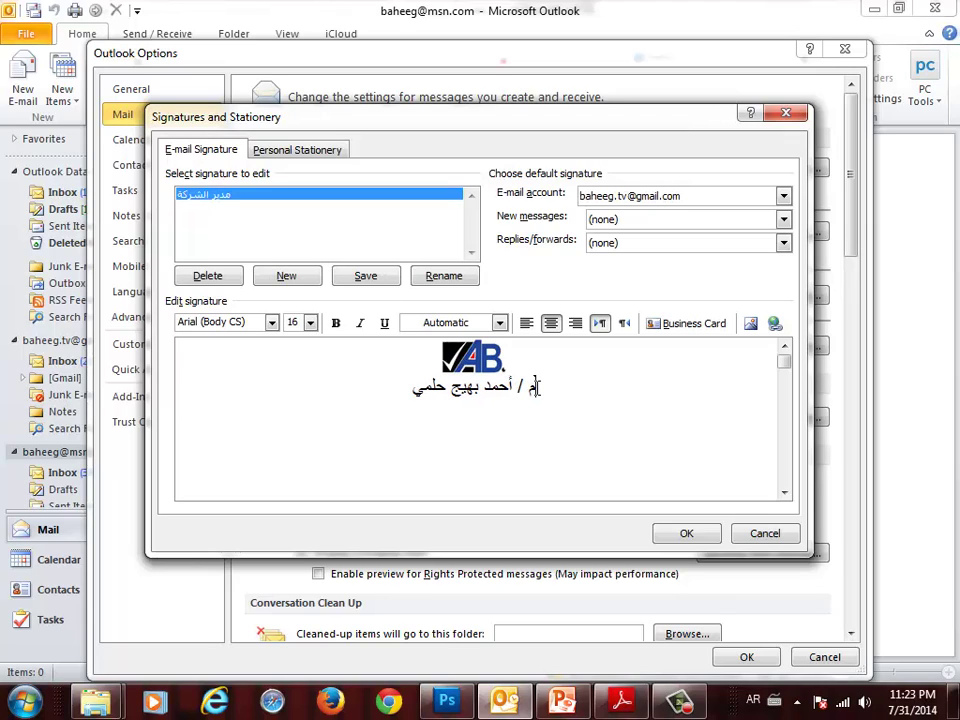
key("Down")
key("BackSpace")
key("Return")
type("م")
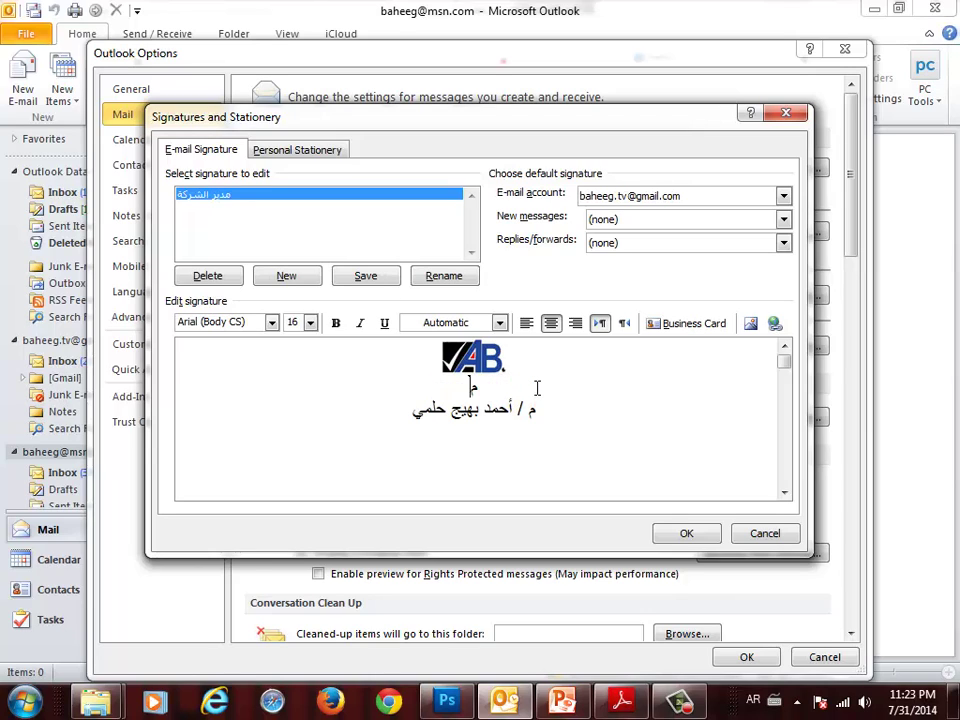
type("دير الشركة")
key("ctrl+End")
key("Return")
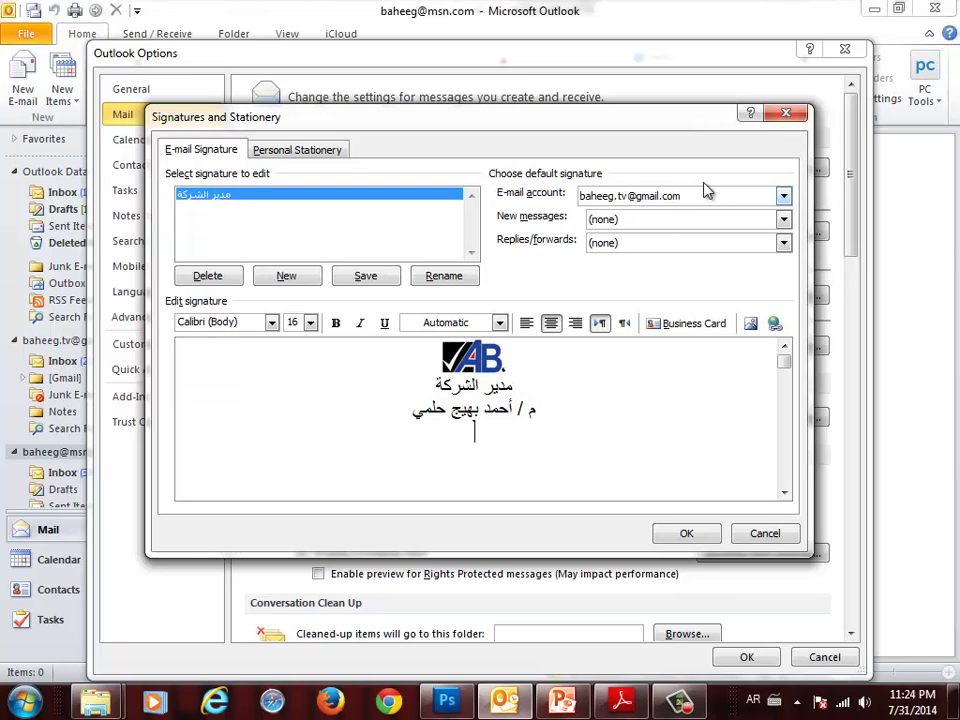
- Insert the 'signature 2' handwriting image below the name, then save and close both dialogs
left_click(750, 323)
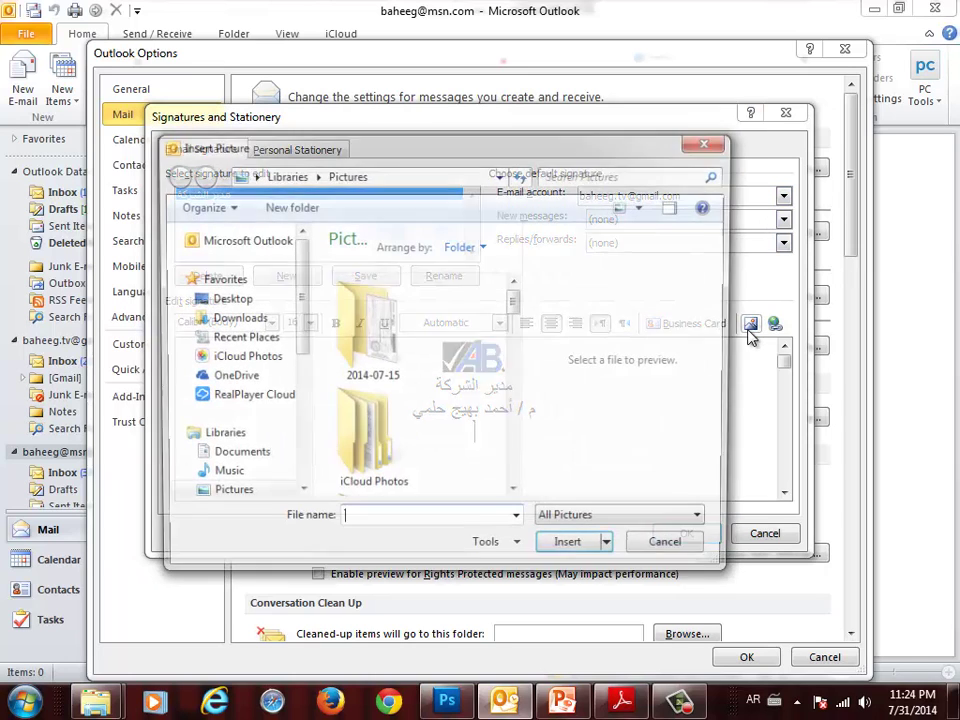
left_click_drag(519, 316, 519, 490)
left_click(372, 328)
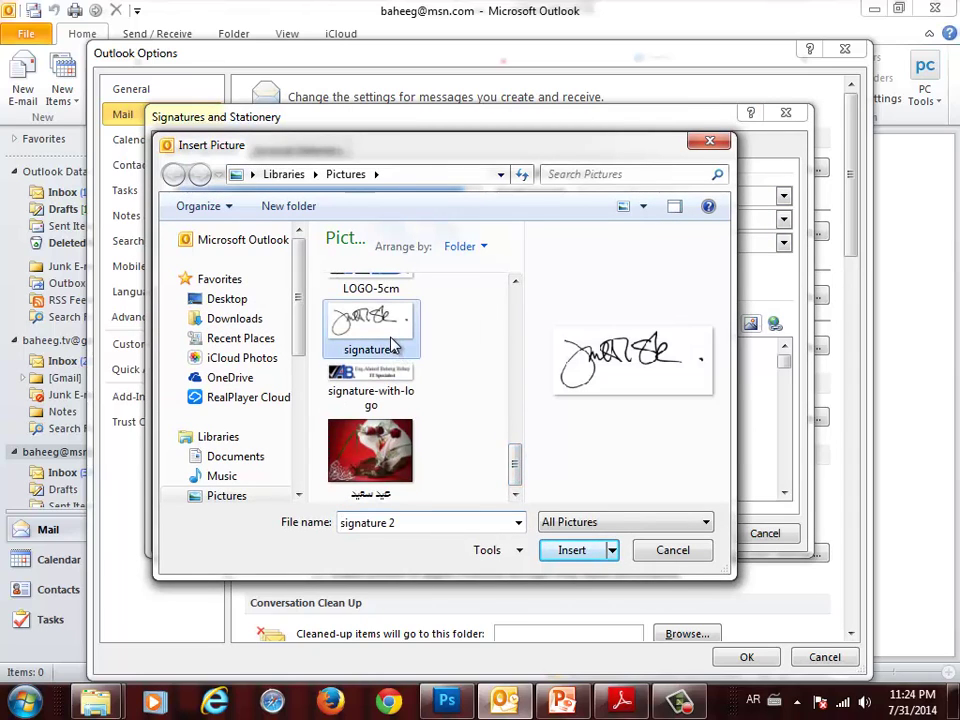
left_click(566, 550)
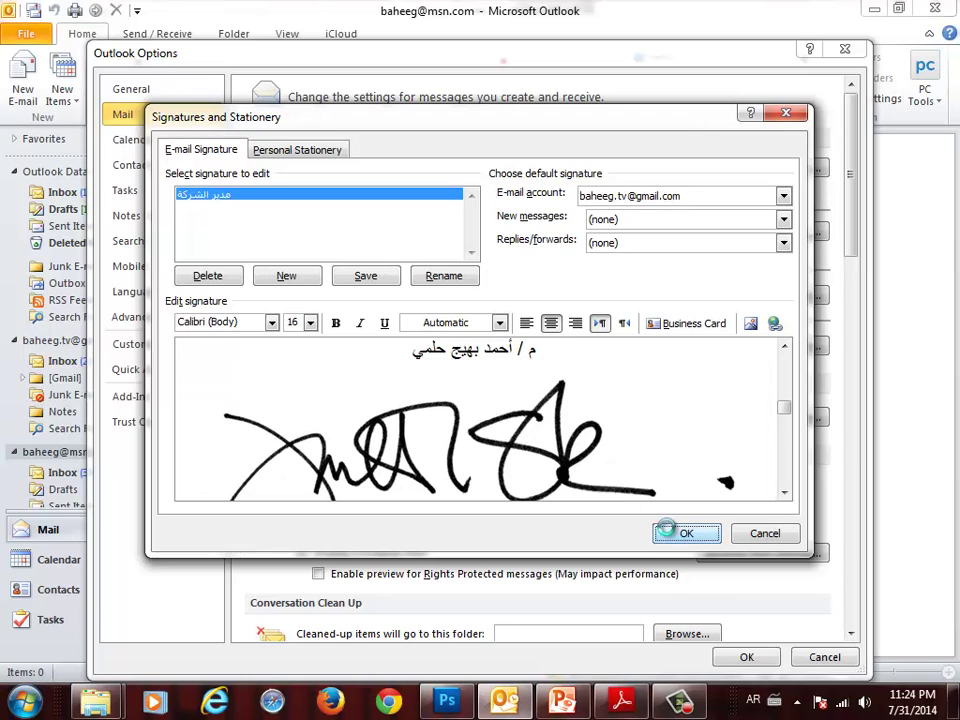
left_click(668, 533)
left_click(735, 657)
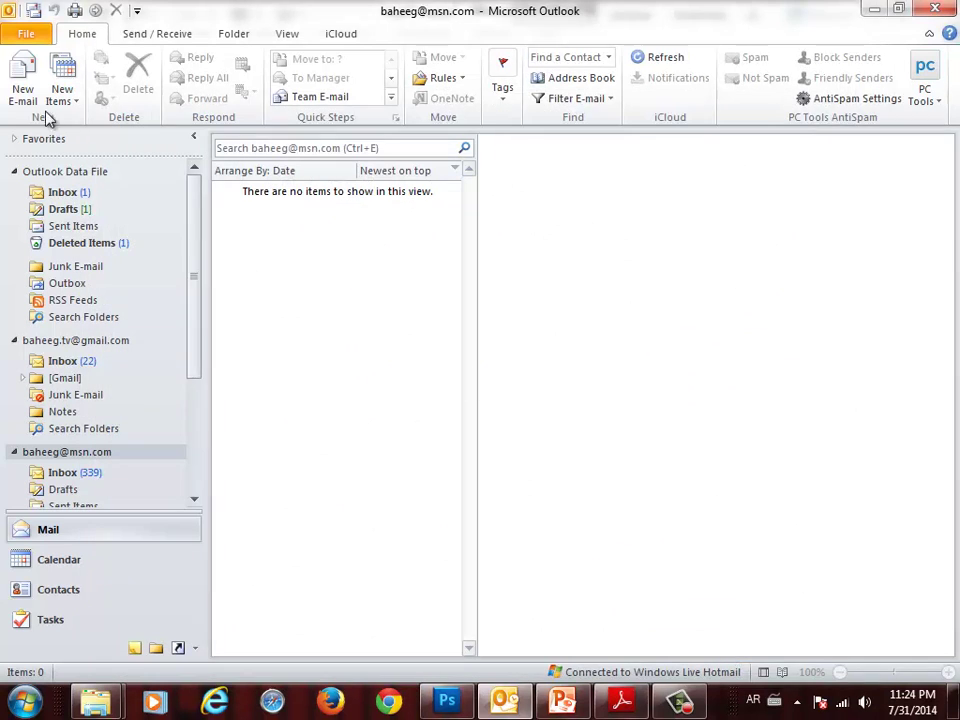
- Insert the مدير الشركة signature into the body of a new email
left_click(22, 72)
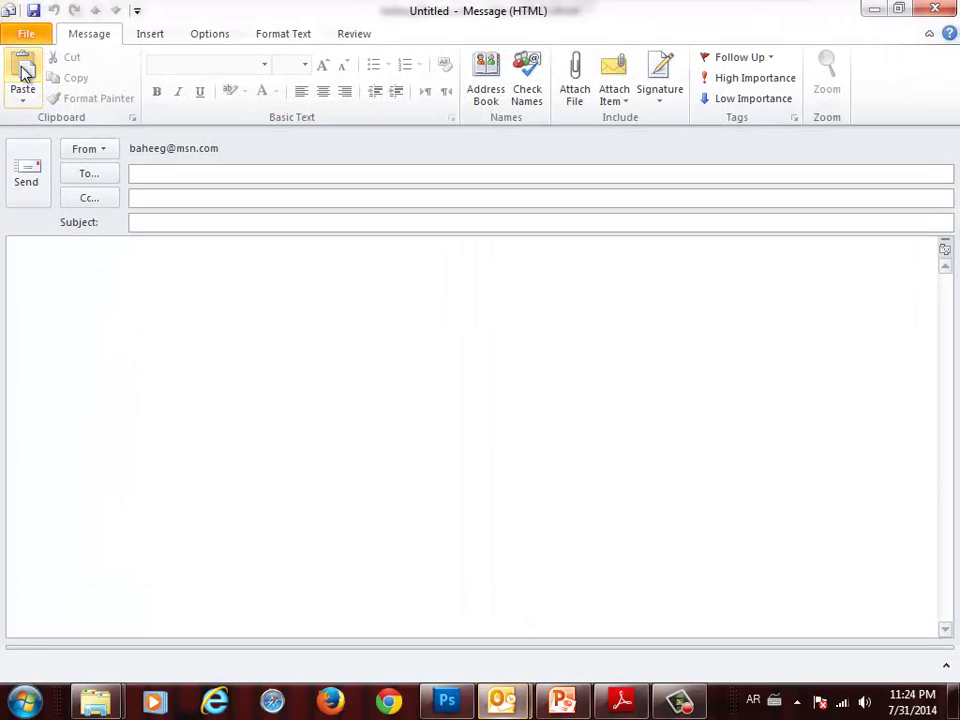
left_click(549, 279)
left_click(643, 94)
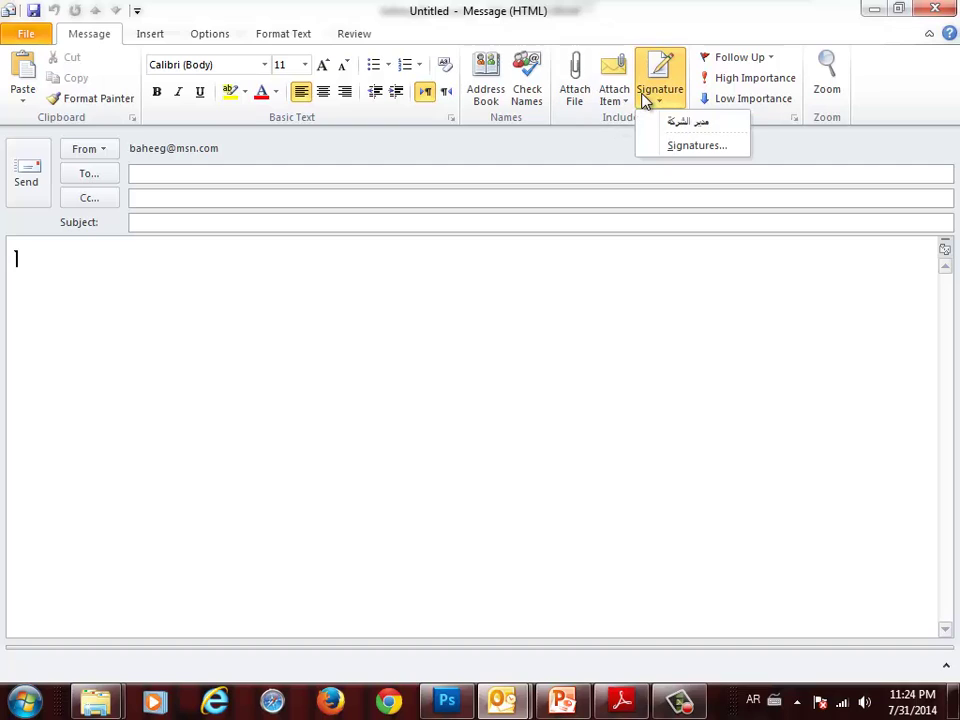
left_click(661, 118)
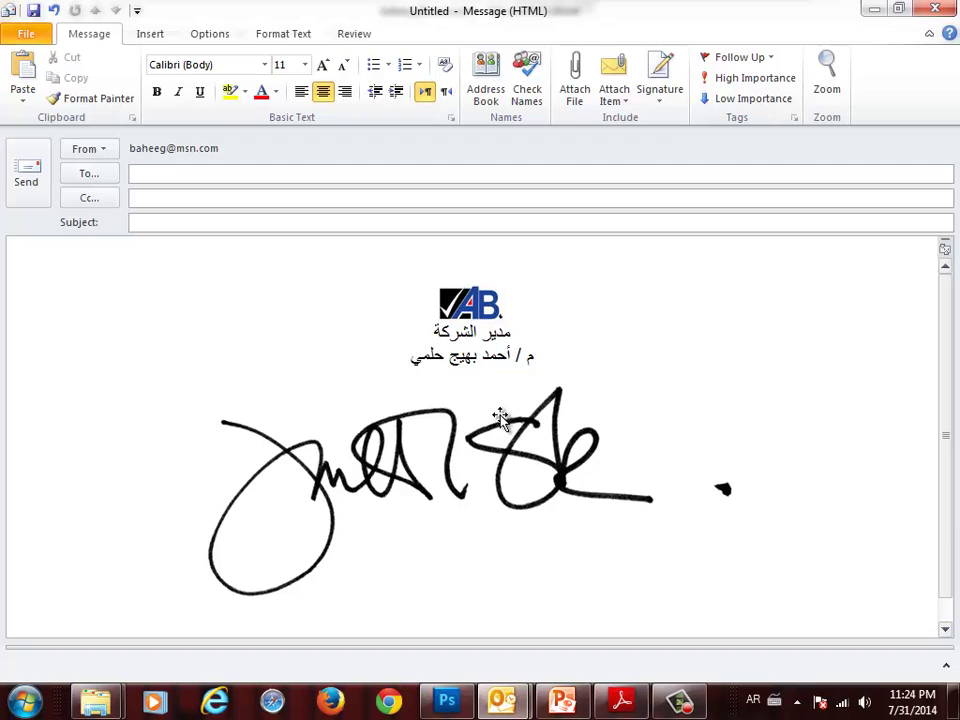
- Close the test message without saving it
left_click(25, 36)
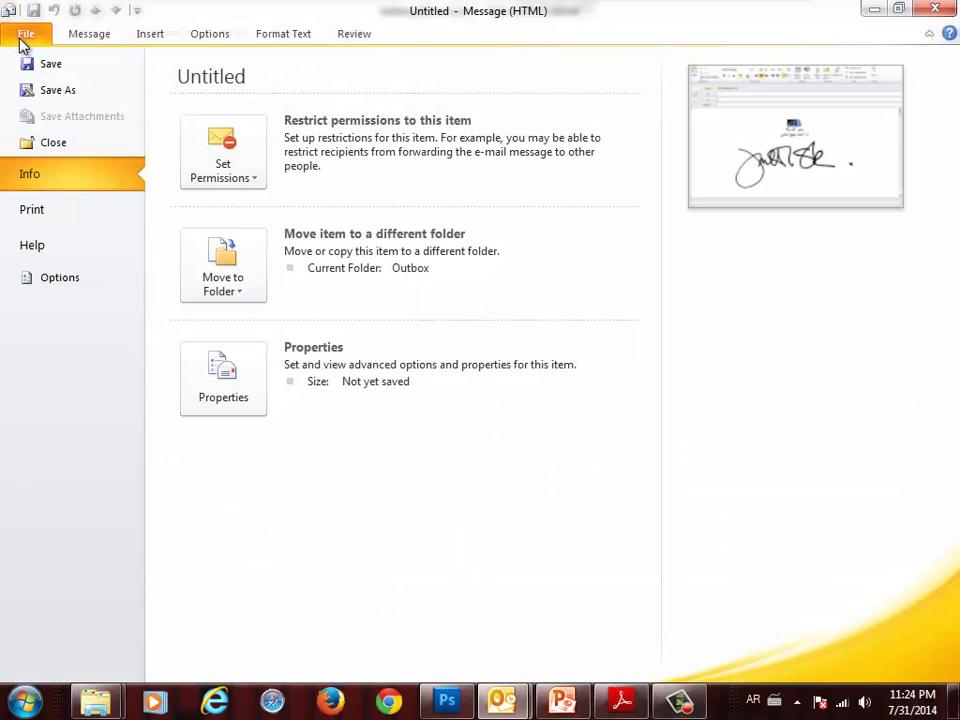
left_click(30, 144)
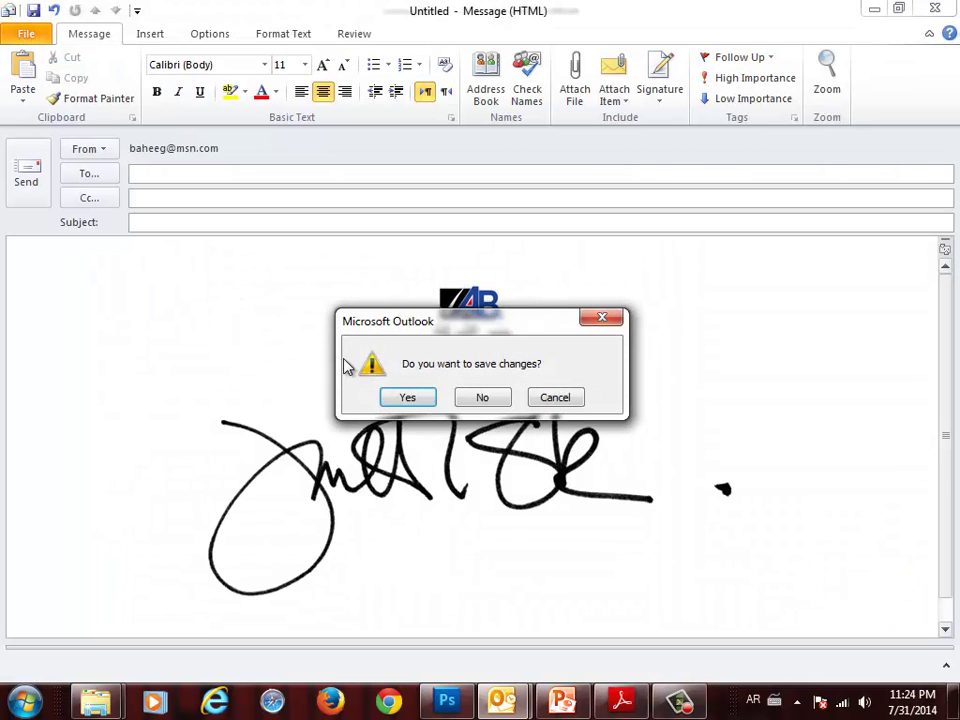
left_click(500, 404)
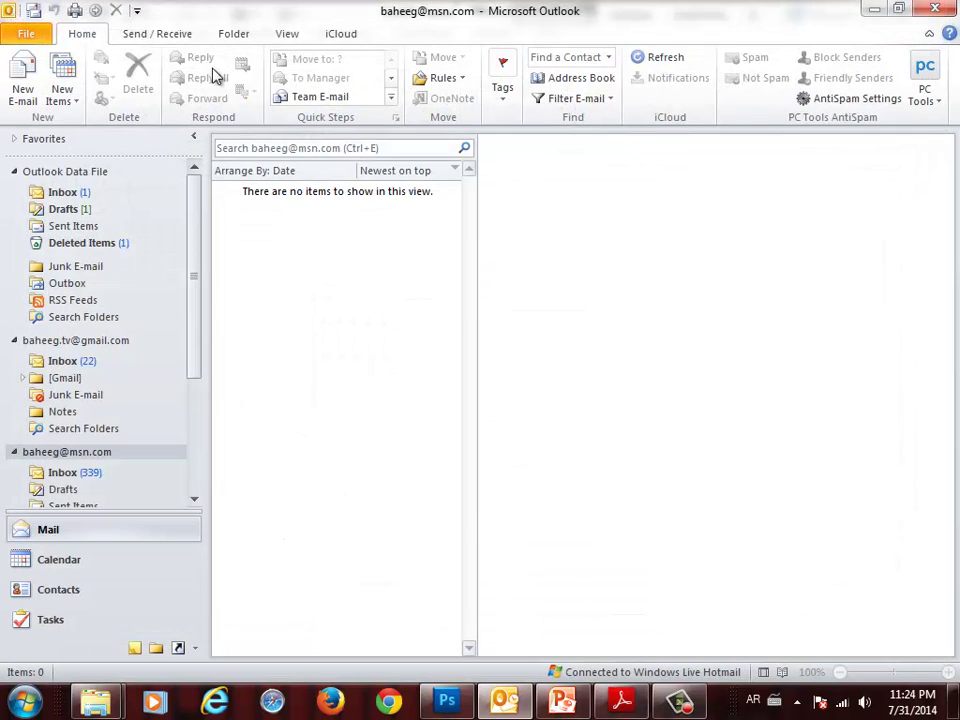
- Add a new signature named الصديق via Options > Mail > Signatures
left_click(20, 38)
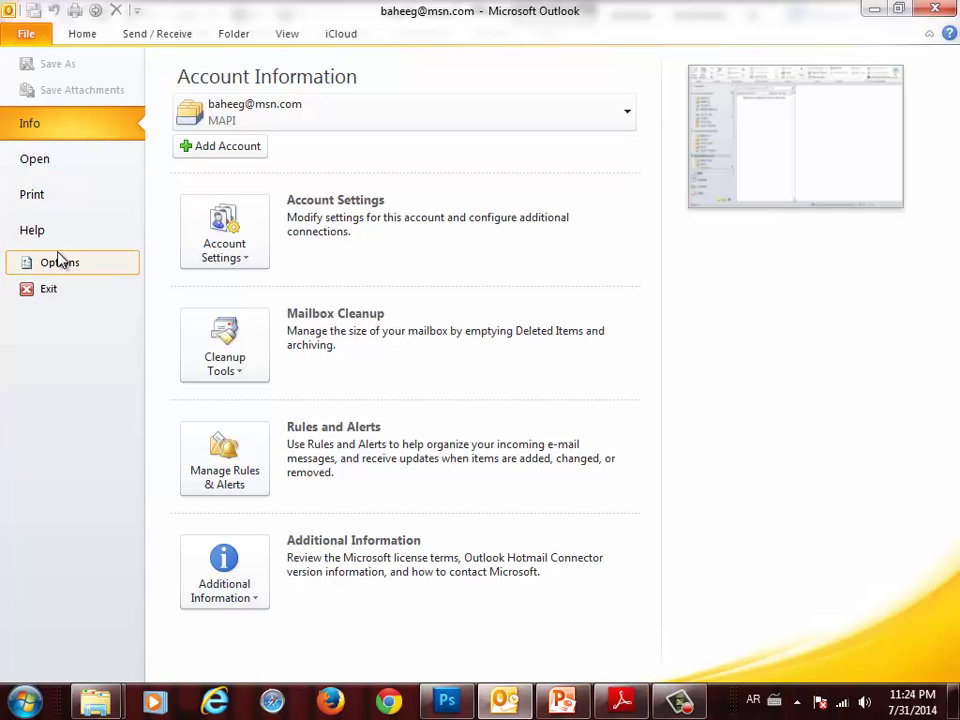
left_click(60, 262)
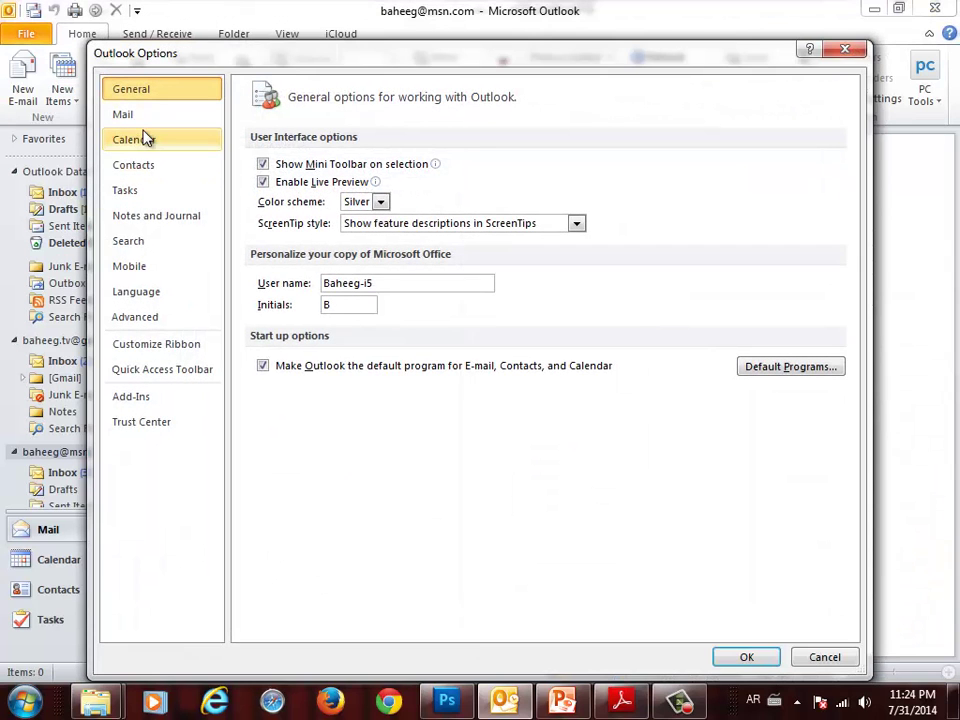
left_click(143, 124)
left_click(788, 296)
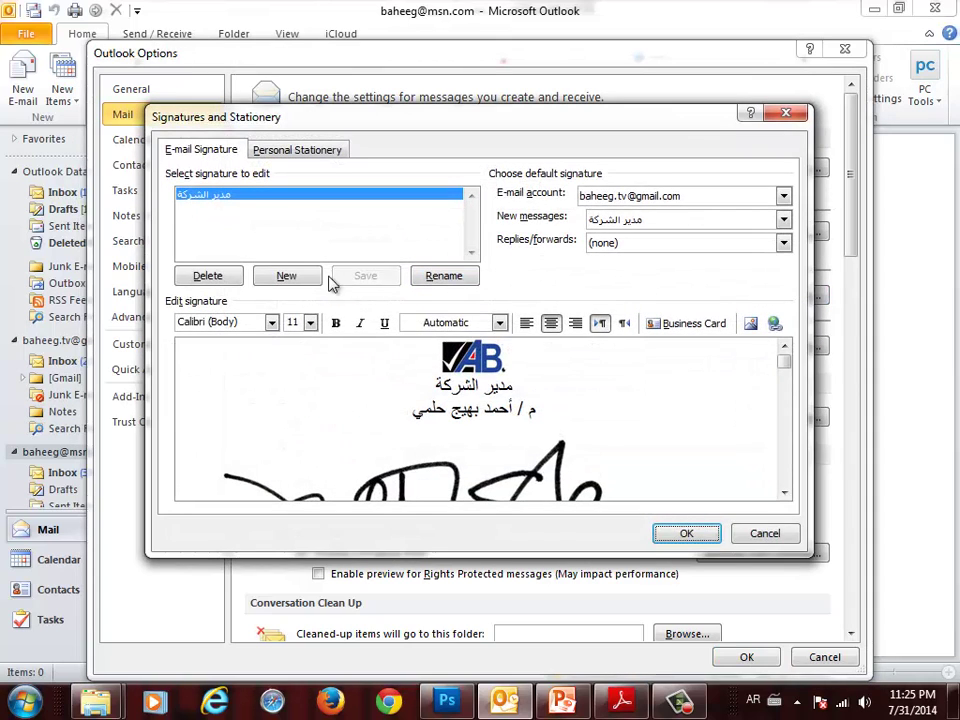
left_click(319, 279)
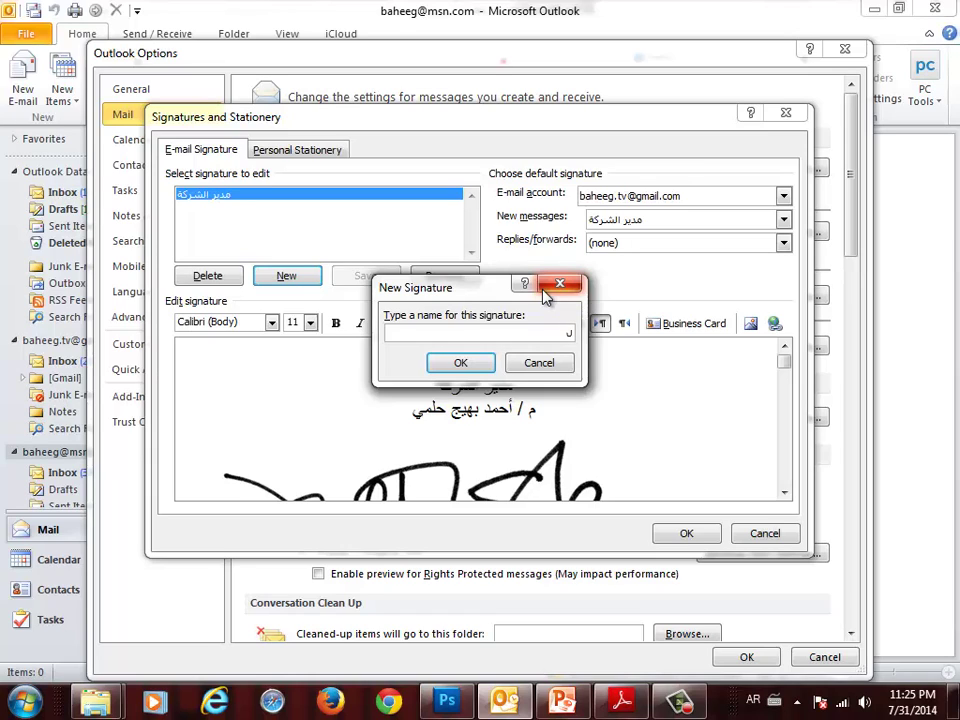
type("ال")
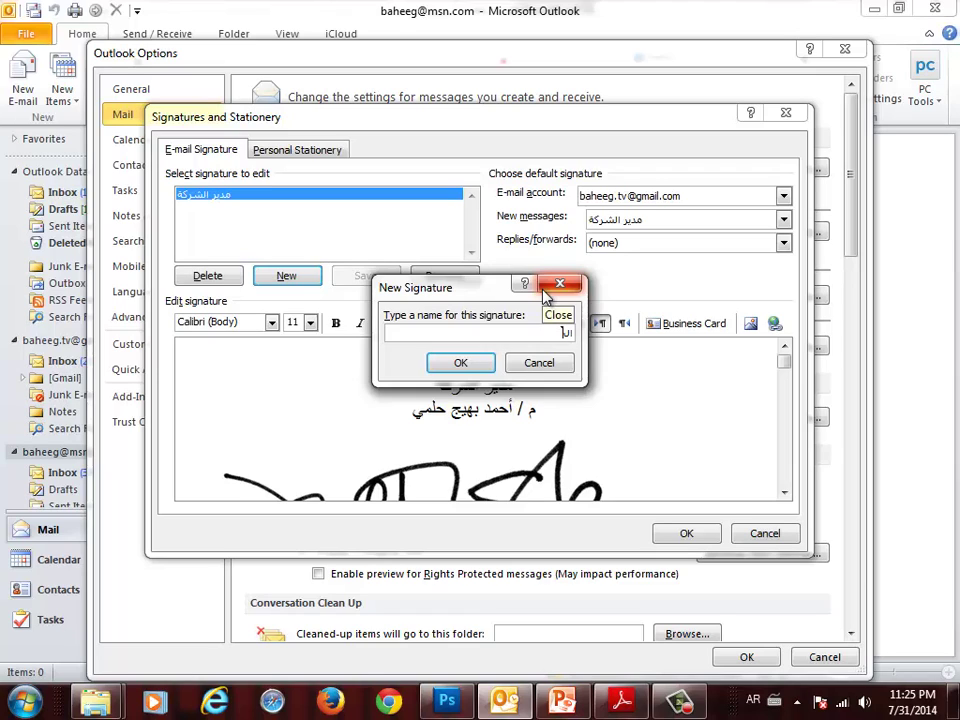
type("صديق")
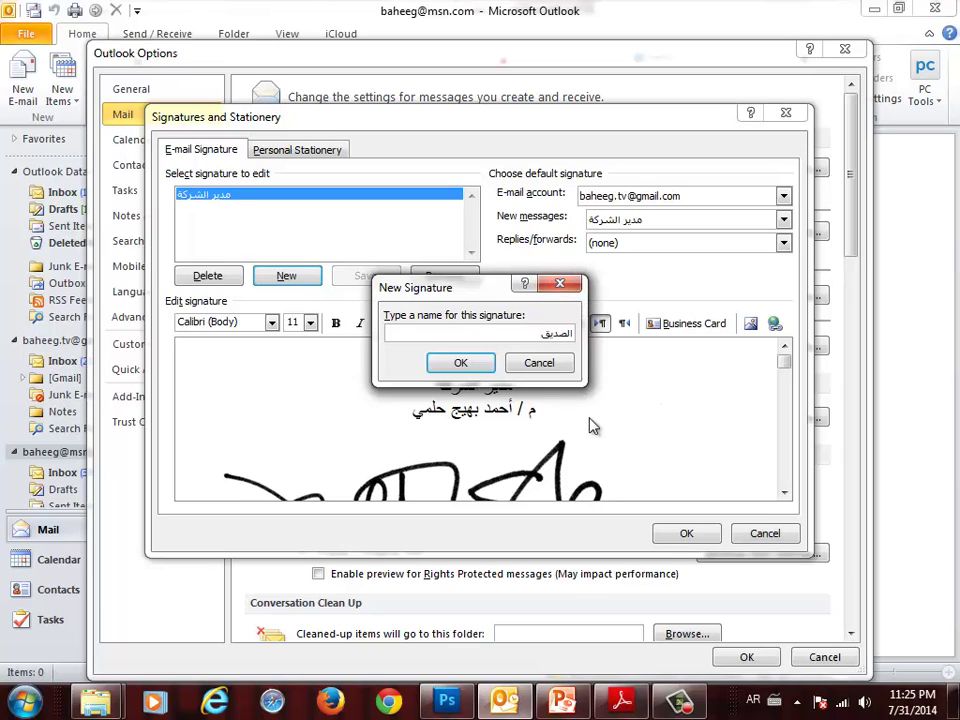
left_click(466, 364)
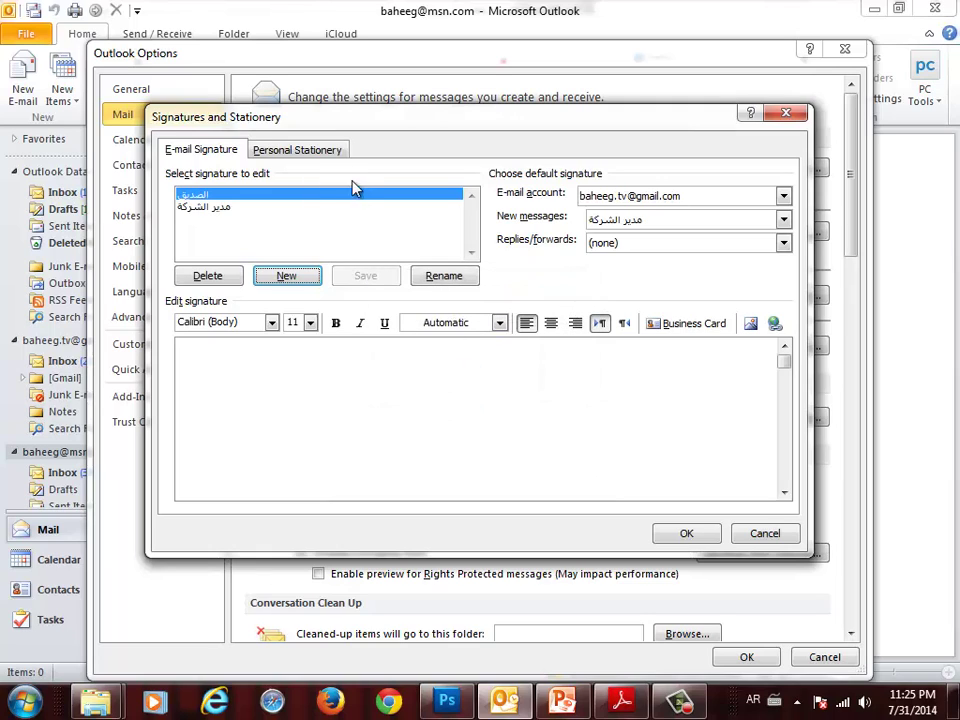
- Write centred lines 'صديقك المخلص' and the sender's full name, then save and close Options
left_click(467, 364)
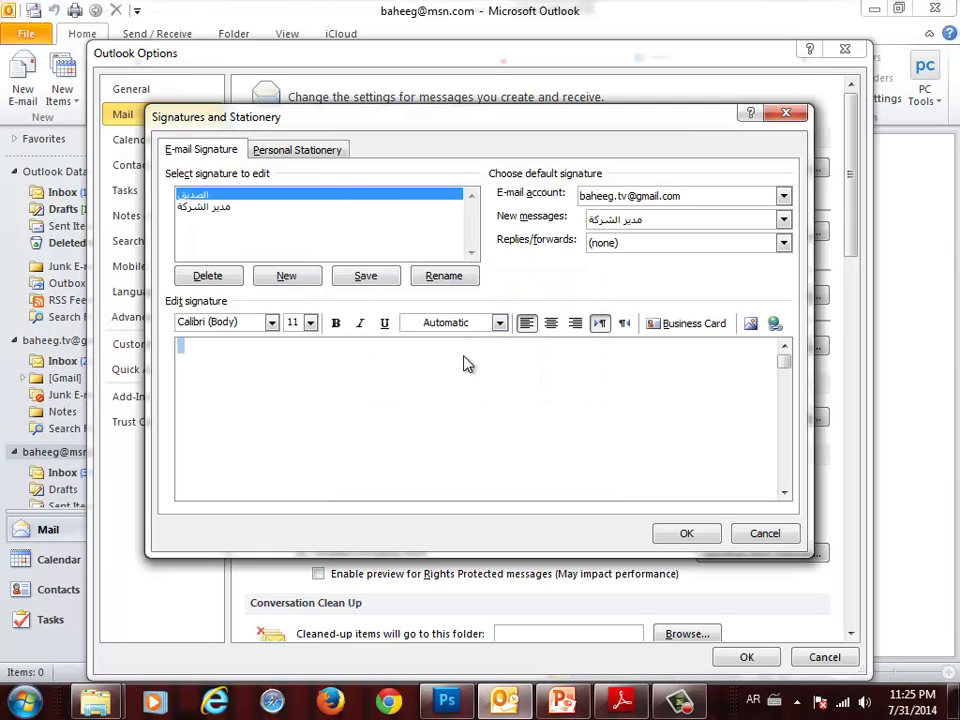
left_click(550, 324)
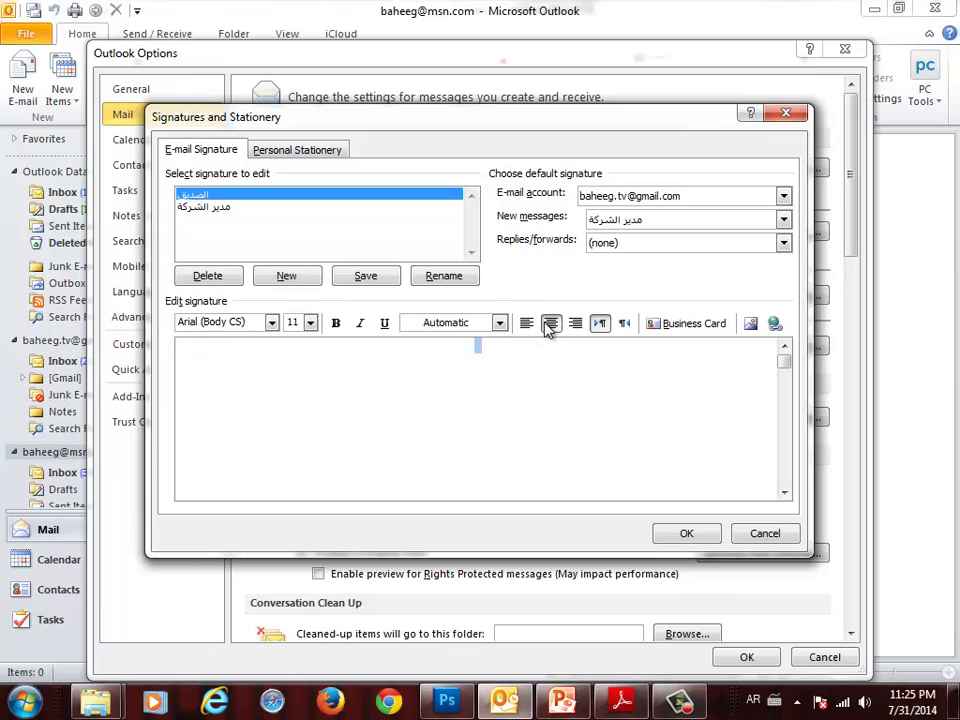
type("صديقك المخلص")
key("Return")
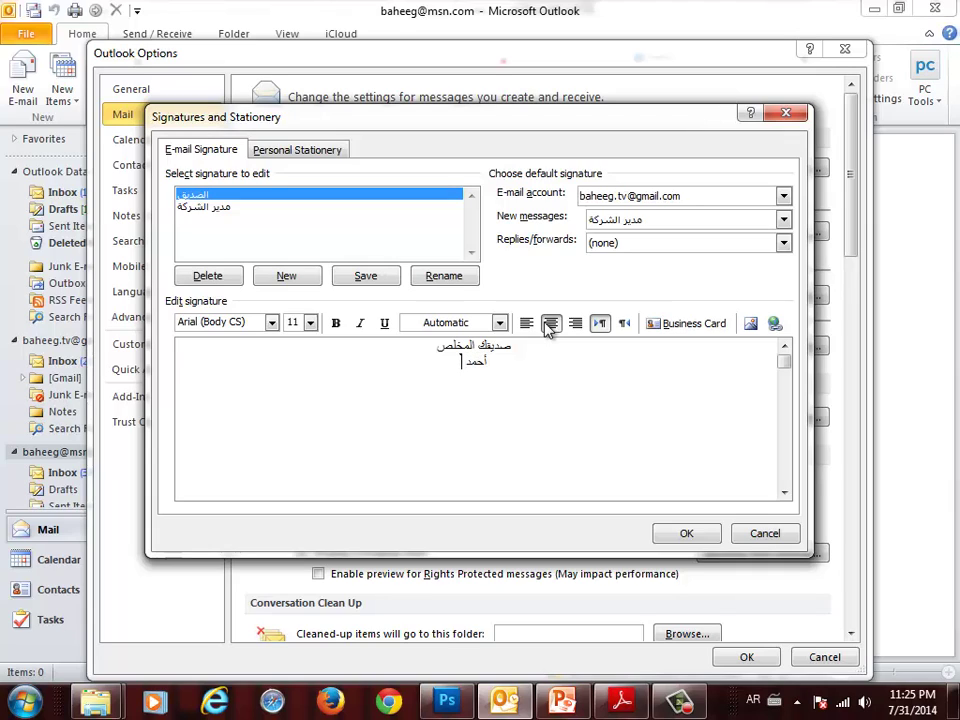
left_click(686, 534)
left_click(742, 657)
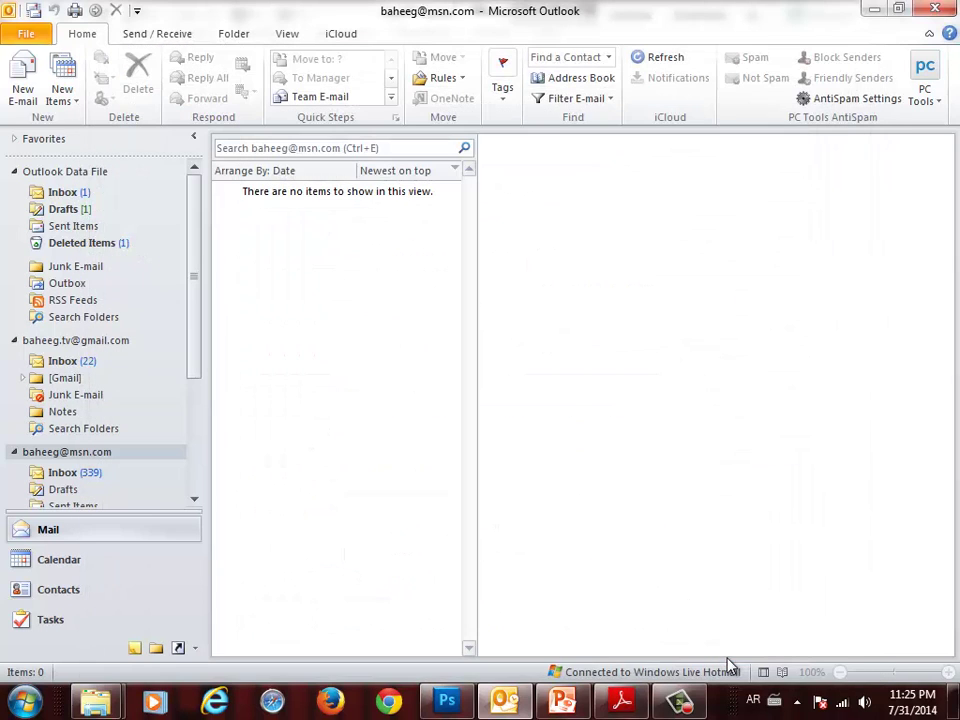
- Address a new email to the user's own MSN address using autocomplete
left_click(36, 32)
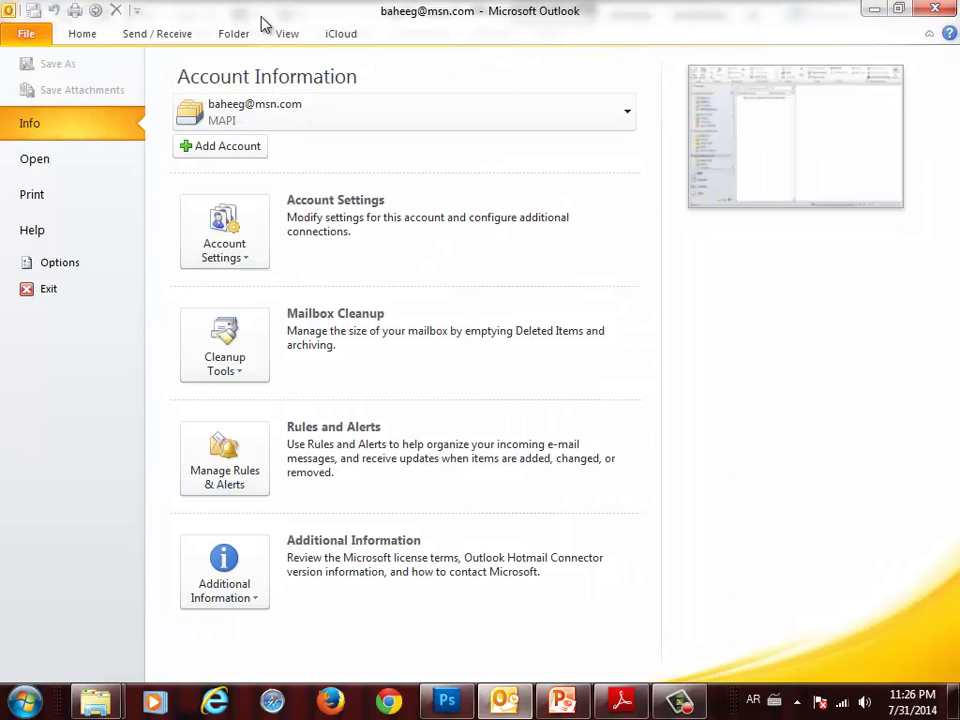
left_click(84, 33)
left_click(20, 76)
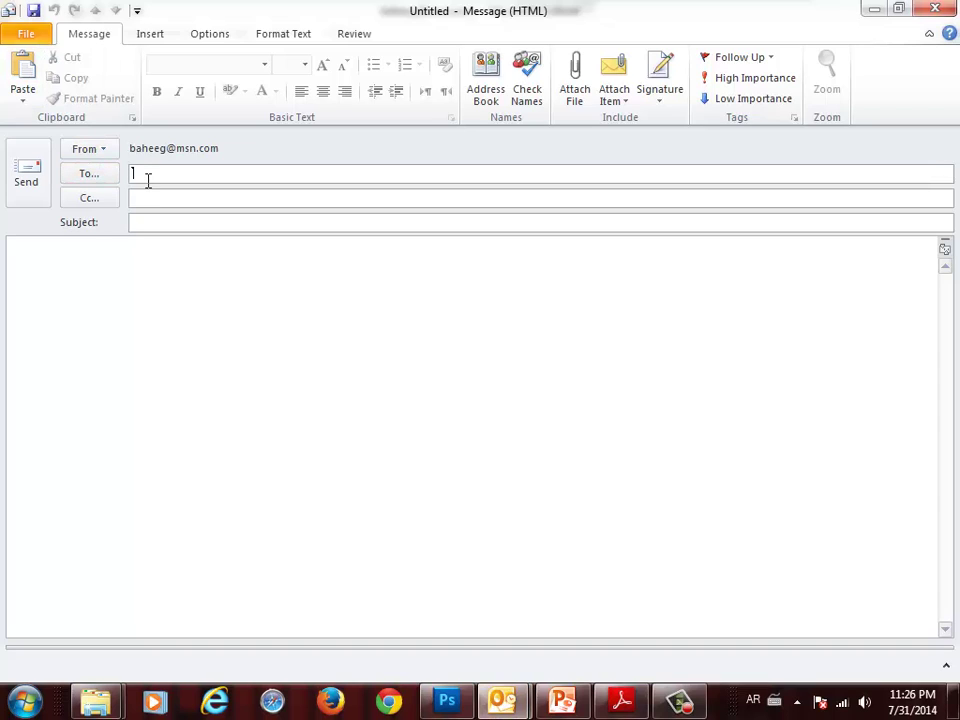
type("لاشا")
key("BackSpace")
key("BackSpace")
key("BackSpace")
key("BackSpace")
key("alt+shift")
type("bah")
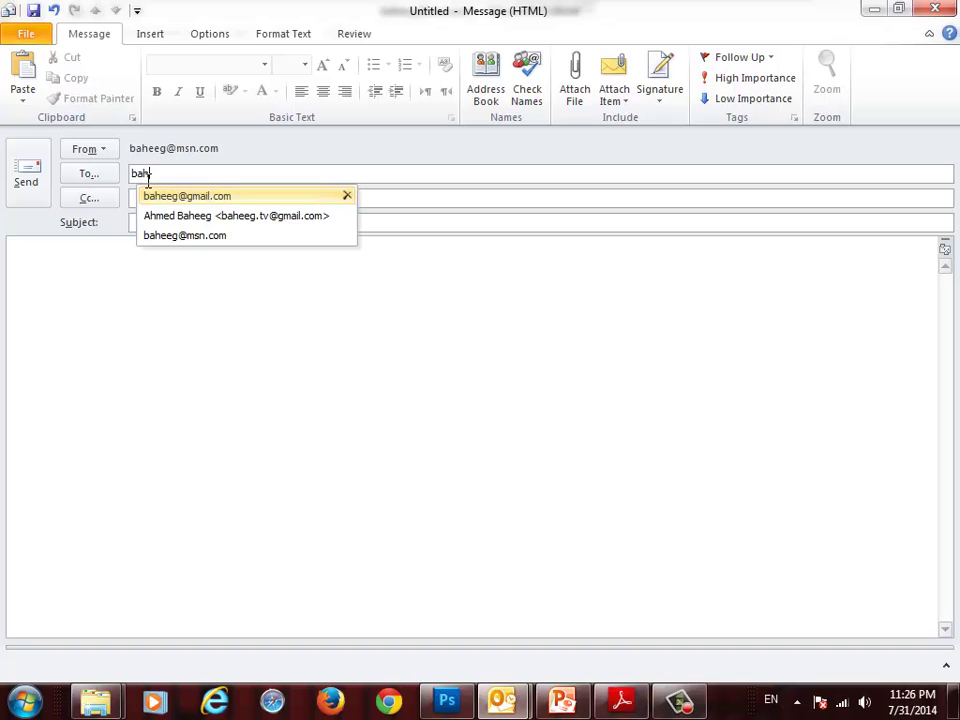
left_click(142, 236)
- Enter the Arabic subject and paste the congratulations letter into the body
left_click(141, 227)
type("J")
key("BackSpace")
key("alt+shift")
type("سلام")
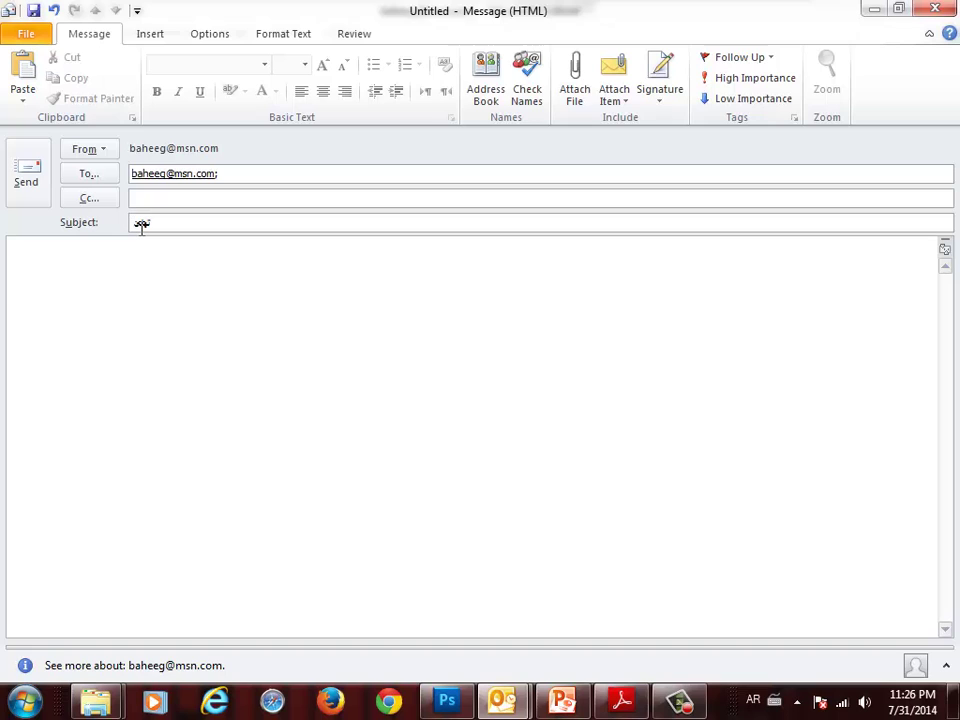
key("Tab")
type("Dear Name,  Congratulations on completing the requirements for your Certification.  Doing all that extra work while continuing in your full time position was extremely ambitious, and took a lot of effort and dedication on your part.  I'm sure it was worth it all, knowing that your achievement will make such a positive difference in your career path. Well done!  Regards,")
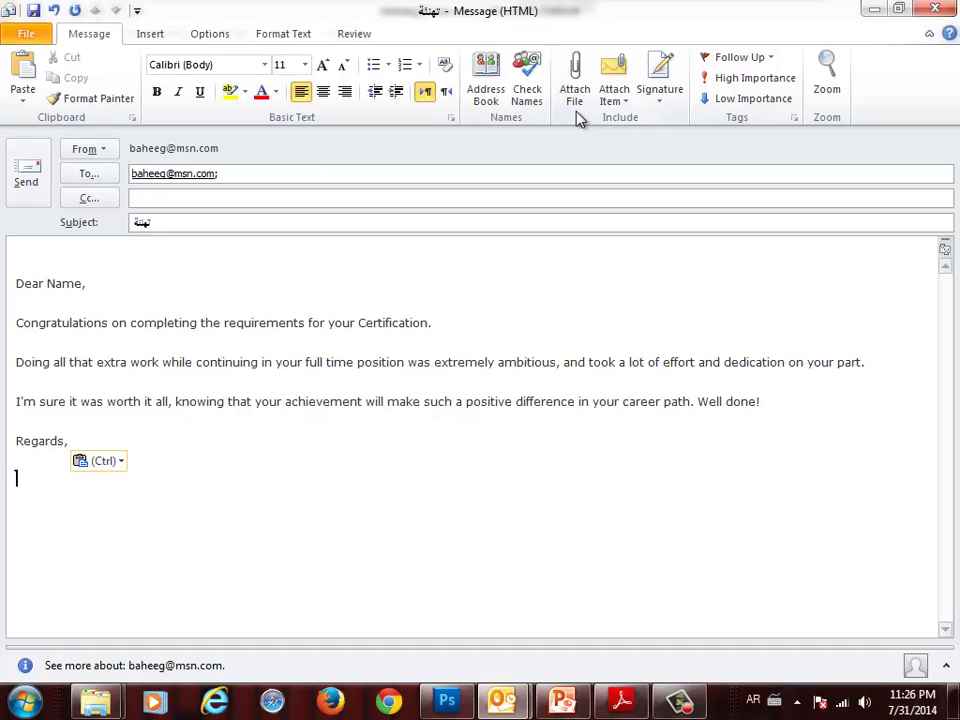
- Insert the الصديق signature below the letter and return to PowerPoint
left_click(648, 102)
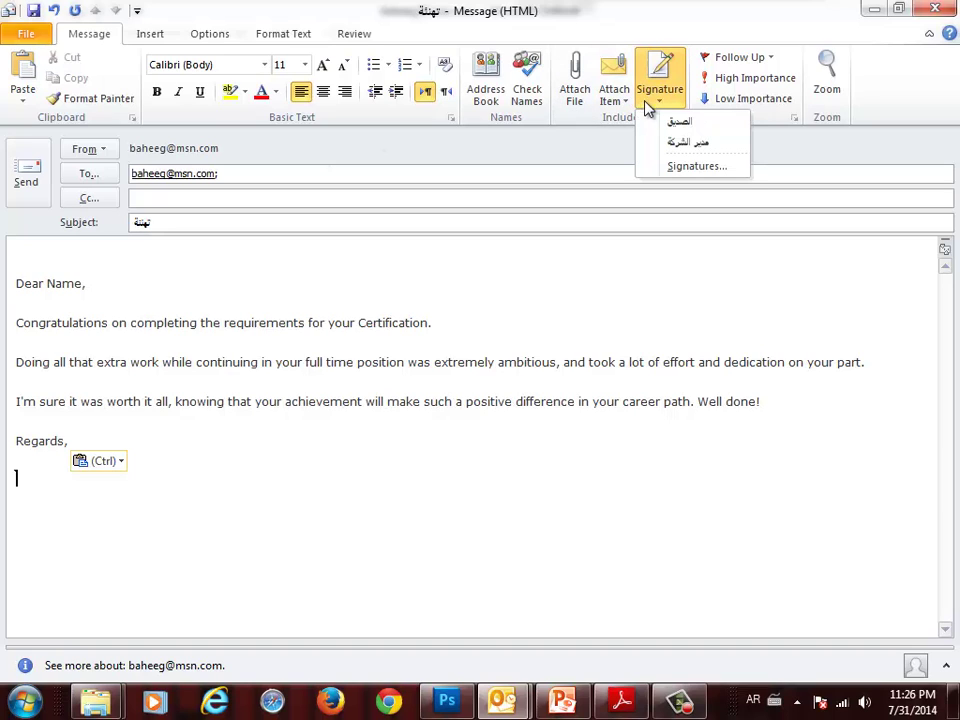
left_click(649, 122)
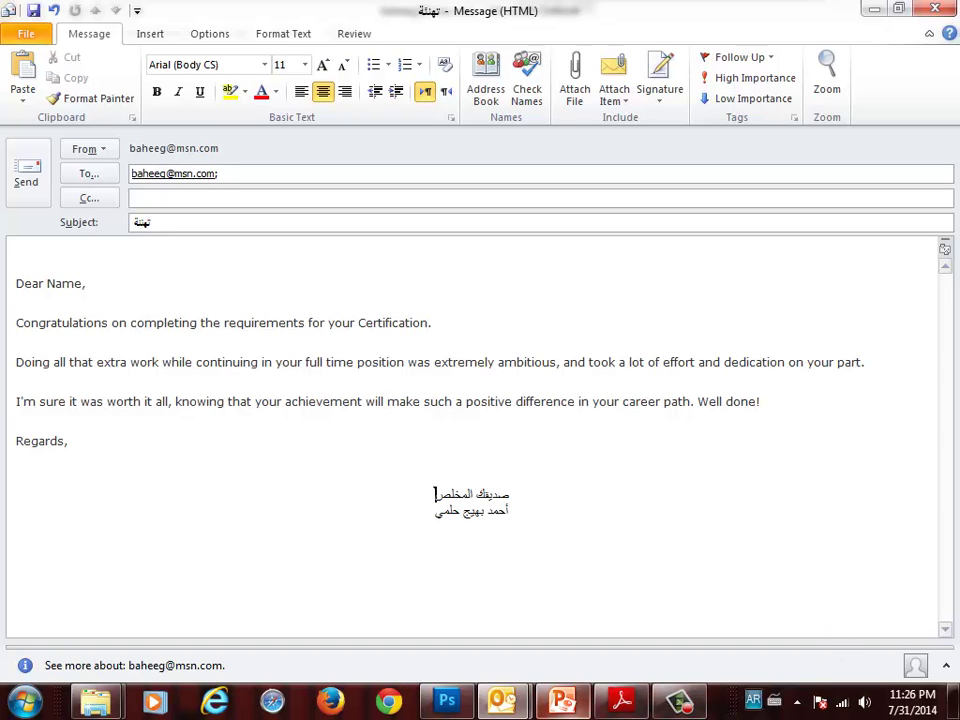
left_click(562, 702)
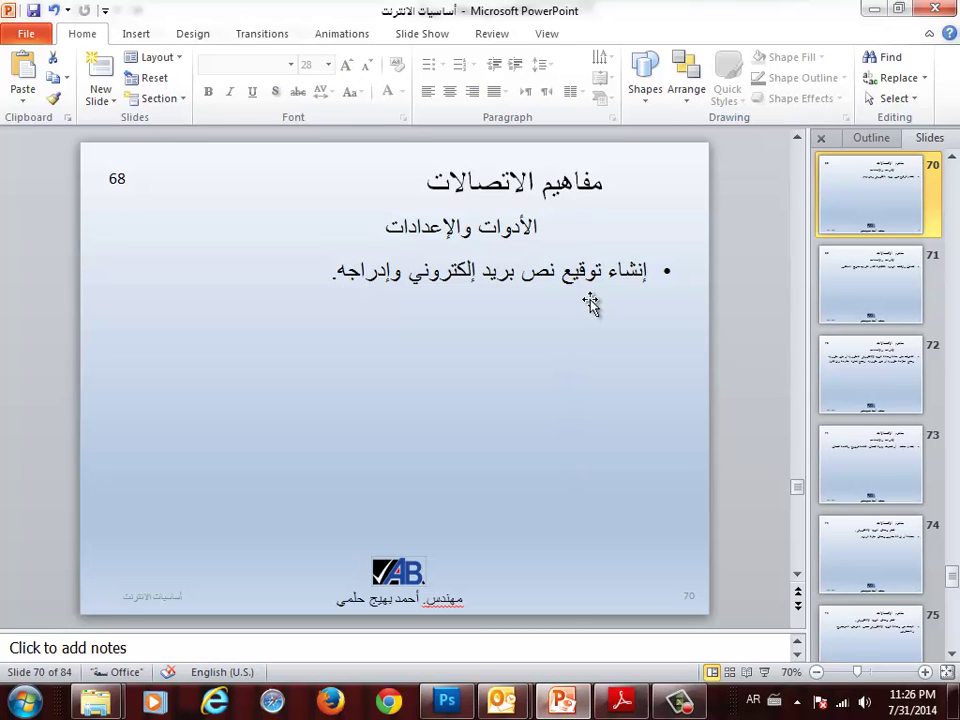